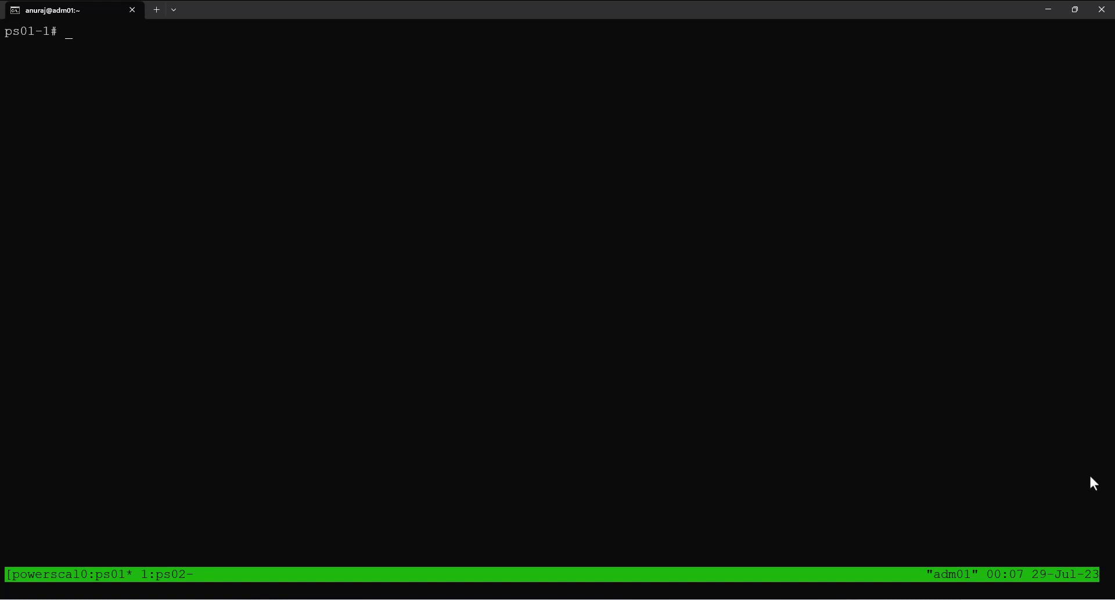
- Check ps01's licences, datamover CA and identity certificate lists, and certificate settings
text(isi license listisi dm c)
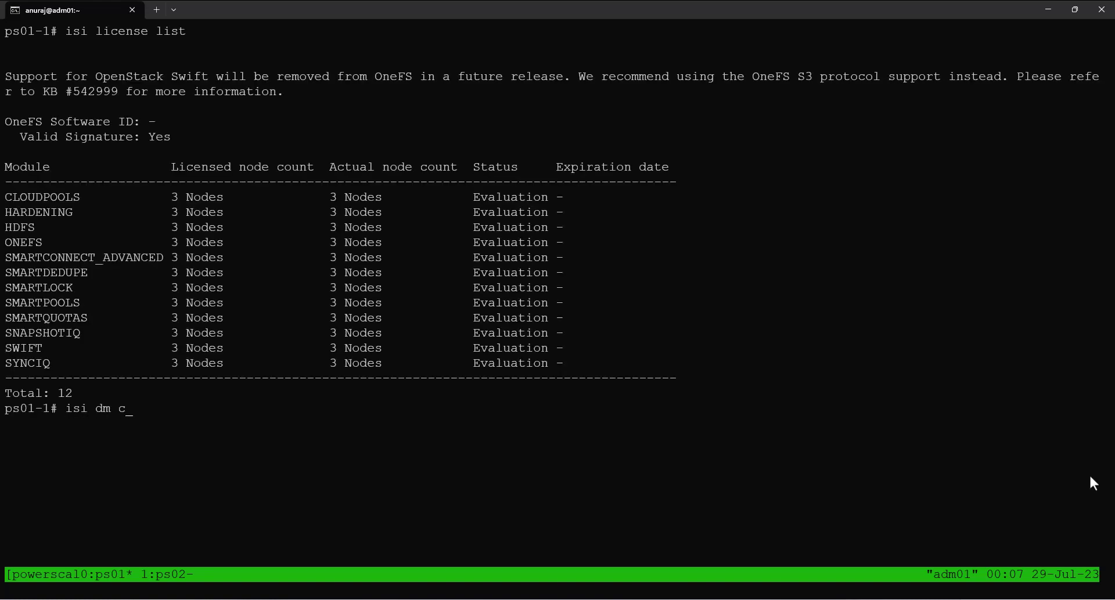
text(ertificate ca list)
key(Return)
text(isi dm certifica)
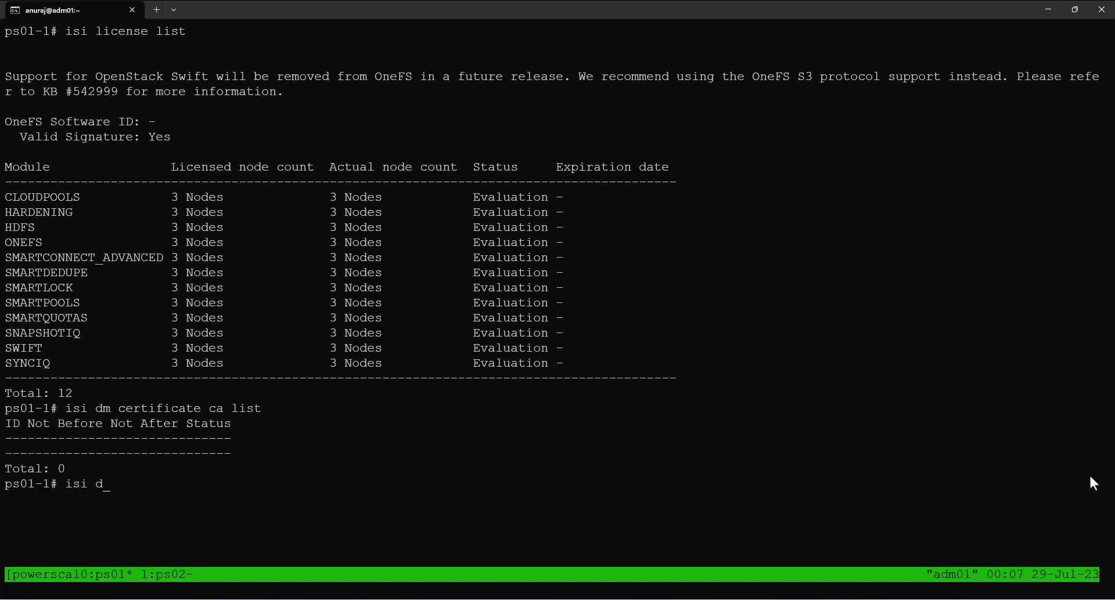
text(te identity list)
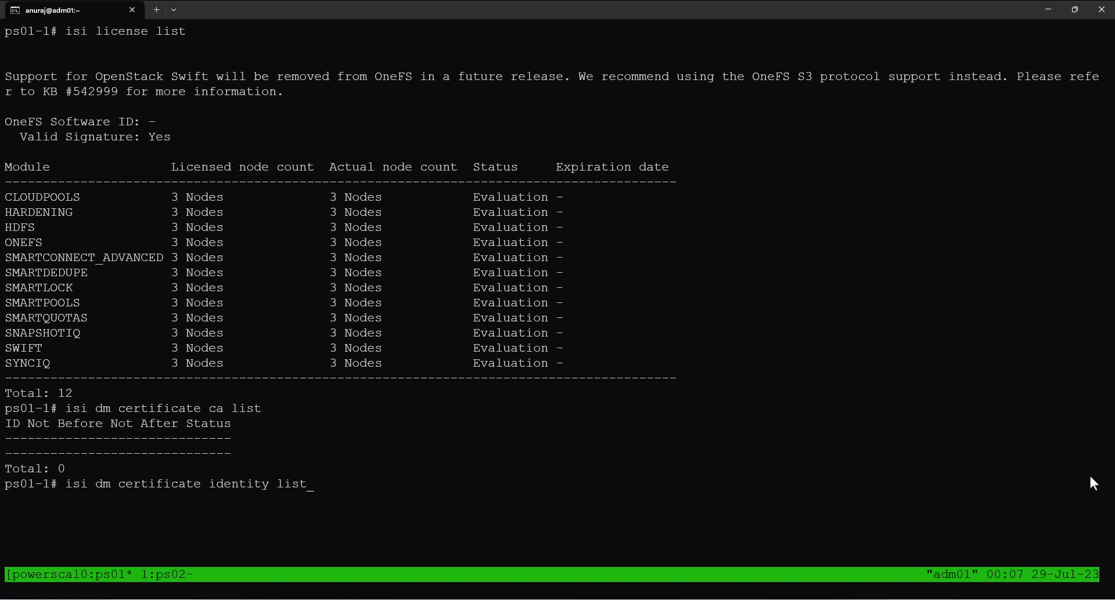
key(Return)
text(isi dm certificate settings view)
key(Return)
- Confirm /ifs/data on ps01 holds ps01.crt, ps01.key and rootca.crt
text(cd)
text( /if)
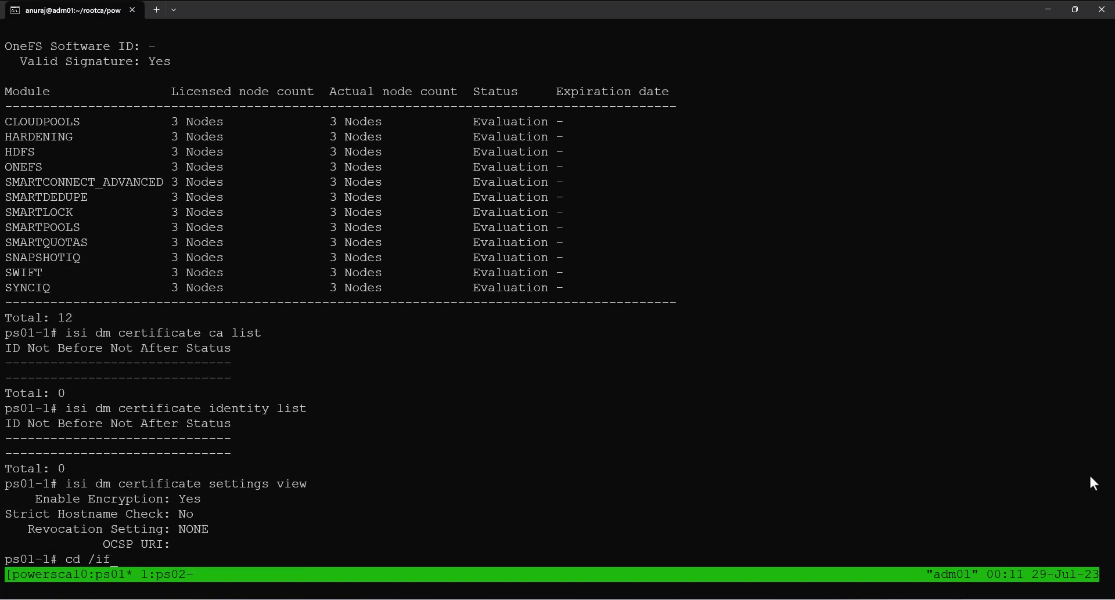
text(s/data)
key(Return)
text(ls)
key(Return)
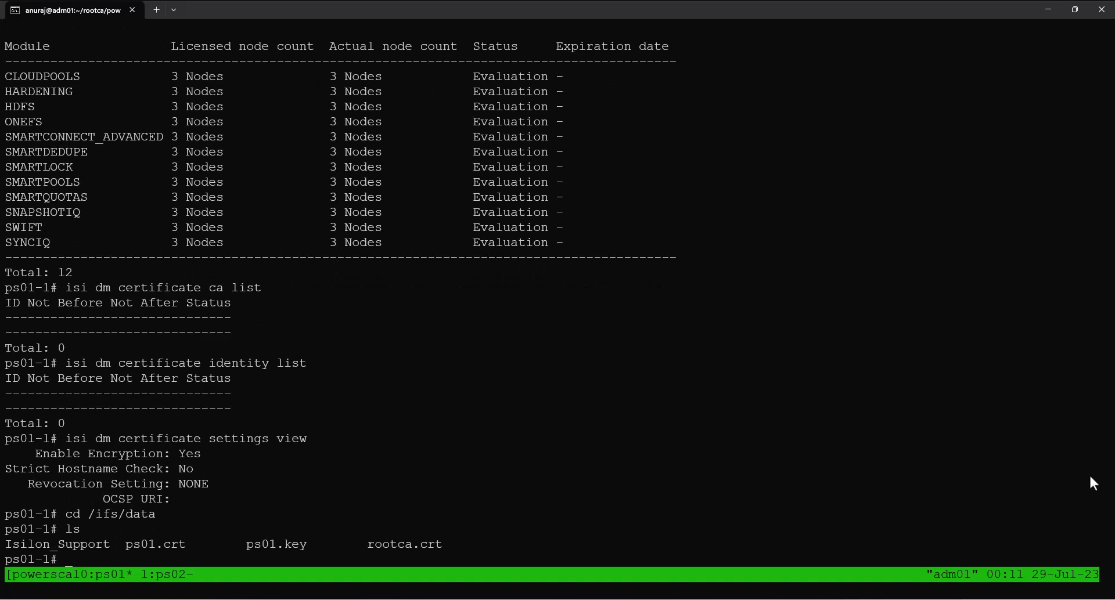
text(isi dm certificate ca create /ifs)
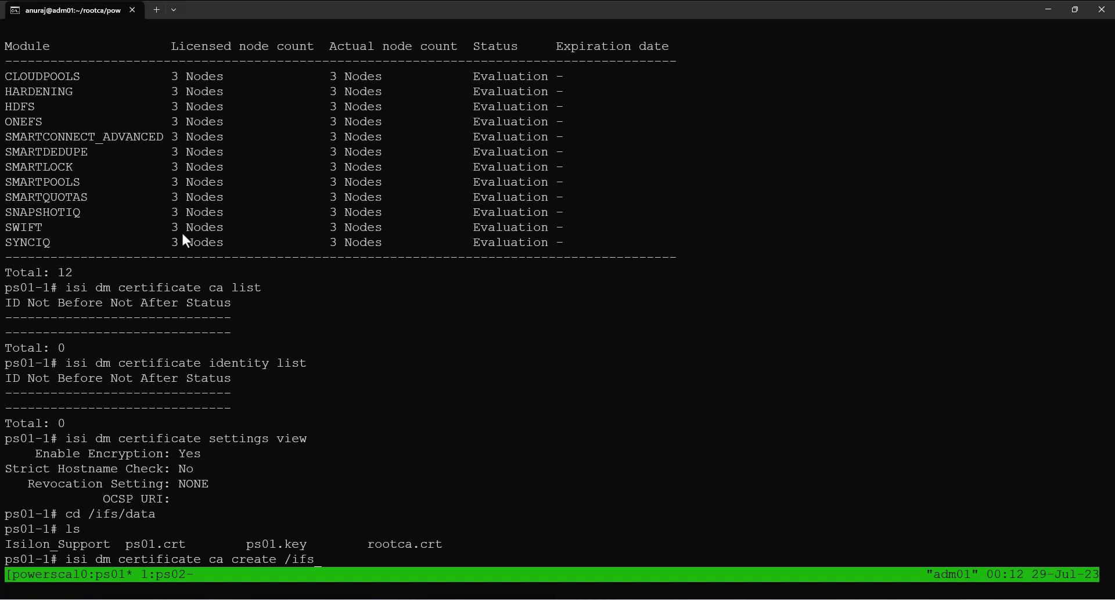
text(/data/rootca.crt --name rootca)
- Import rootca.crt as the rootca CA certificate and create the ps01-identity-cert identity certificate
key(Return)
text(isi dm cer)
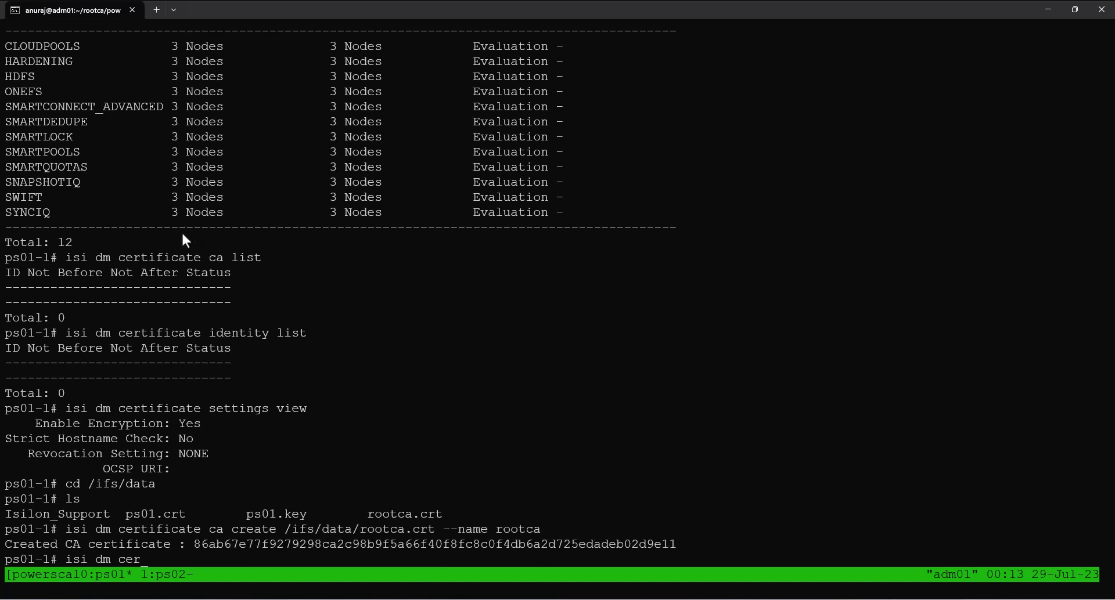
text(tificate identity create )
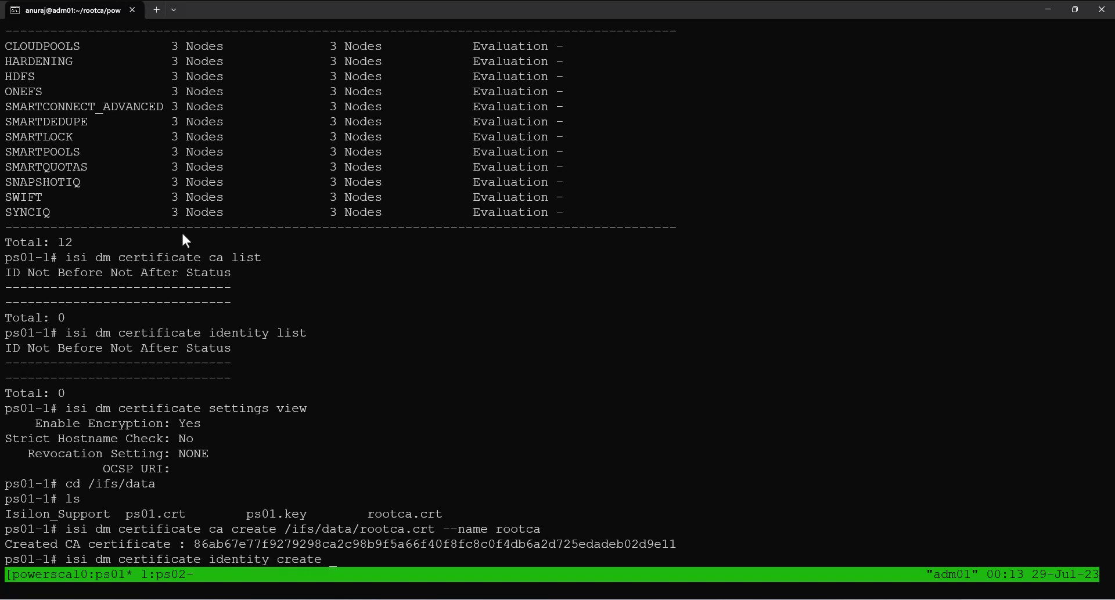
text(/ifs/data/ps01.crt --certi)
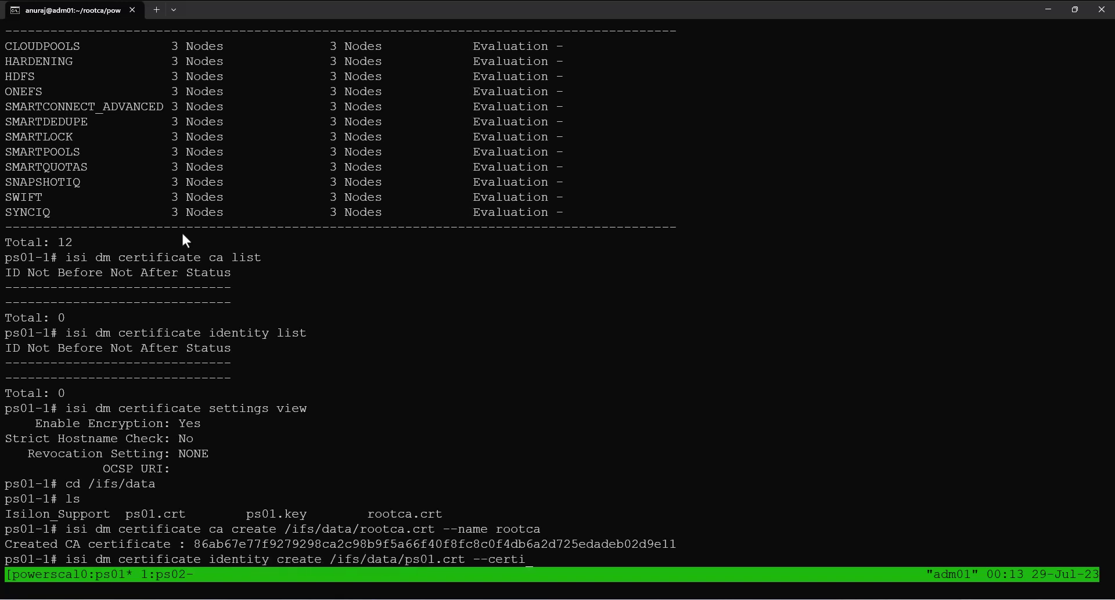
text(ficate-key-path /ifs/)
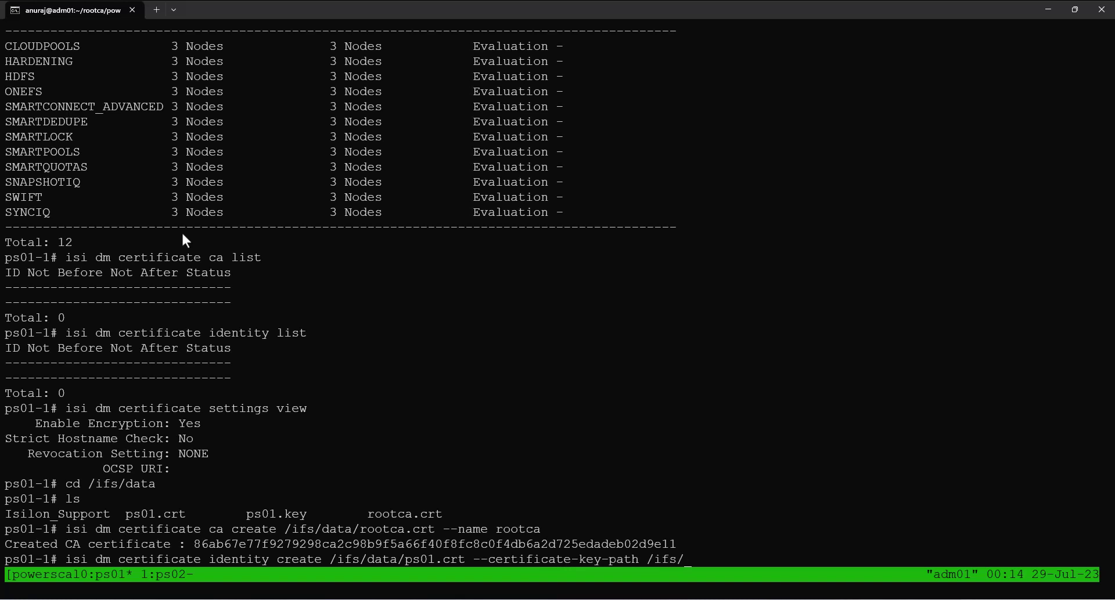
text(data/ps01.key --name ps01)
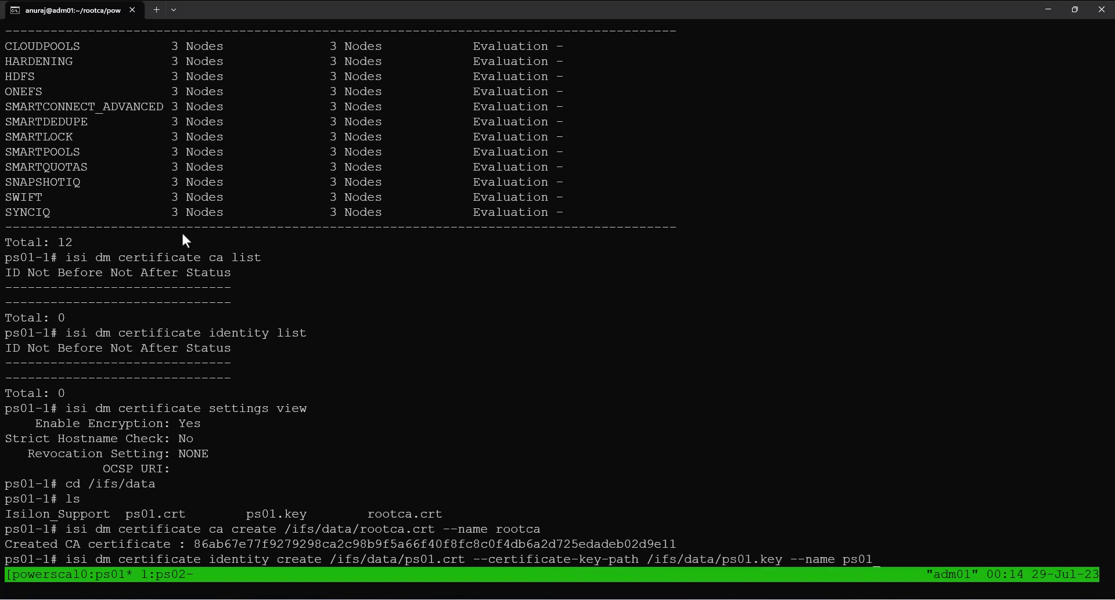
text(-identity-cert)
key(Return)
- Verify both certificates are listed on ps01 and enable the isi_dm_d datamover service
text(isi dm certificate ca list)
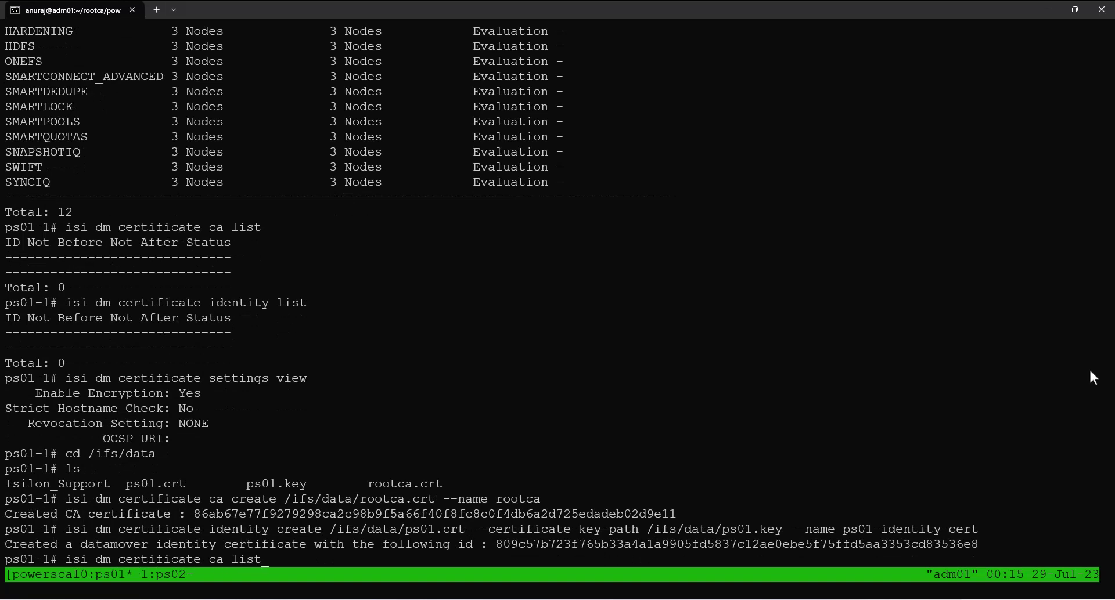
key(Return)
text(isi dm certifi)
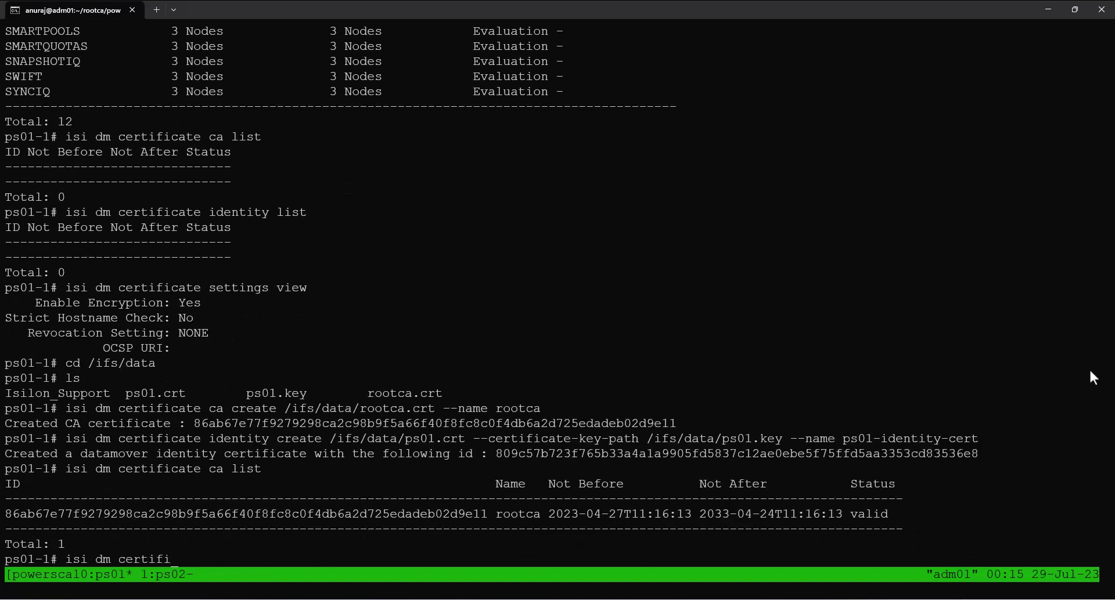
text(cate identity list)
key(Return)
text(isi services -a isi_dm_d enable)
key(Return)
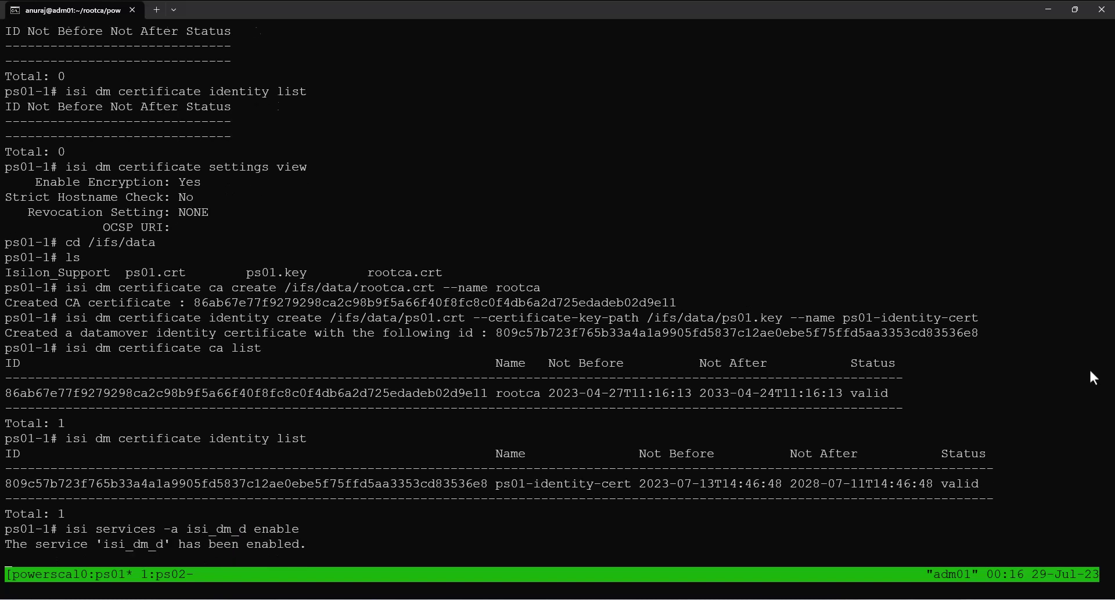
- On ps02, check the 12 evaluation licences, empty CA and identity certificate lists, and certificate settings
text(isi license list)
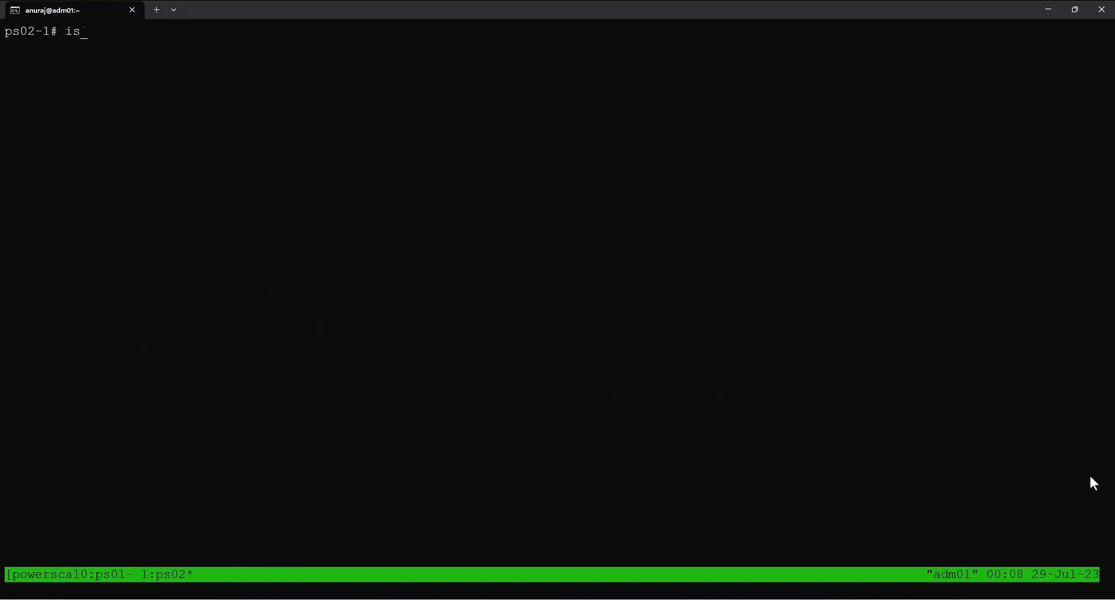
key(Return)
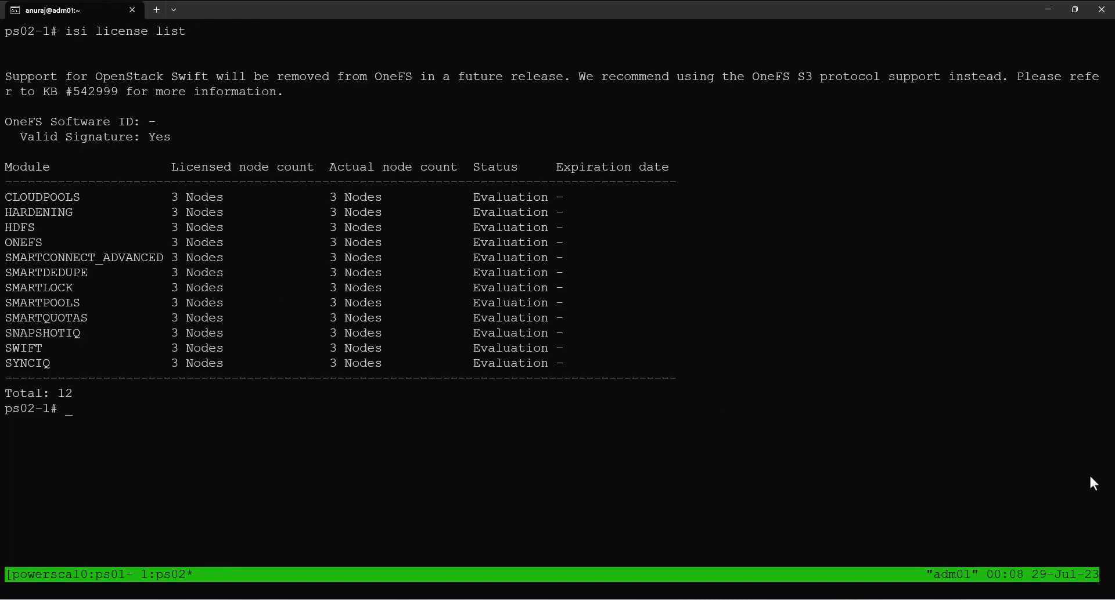
text(isi dm certificate ca list)
key(Return)
text(isi dm certificate identity list)
key(Return)
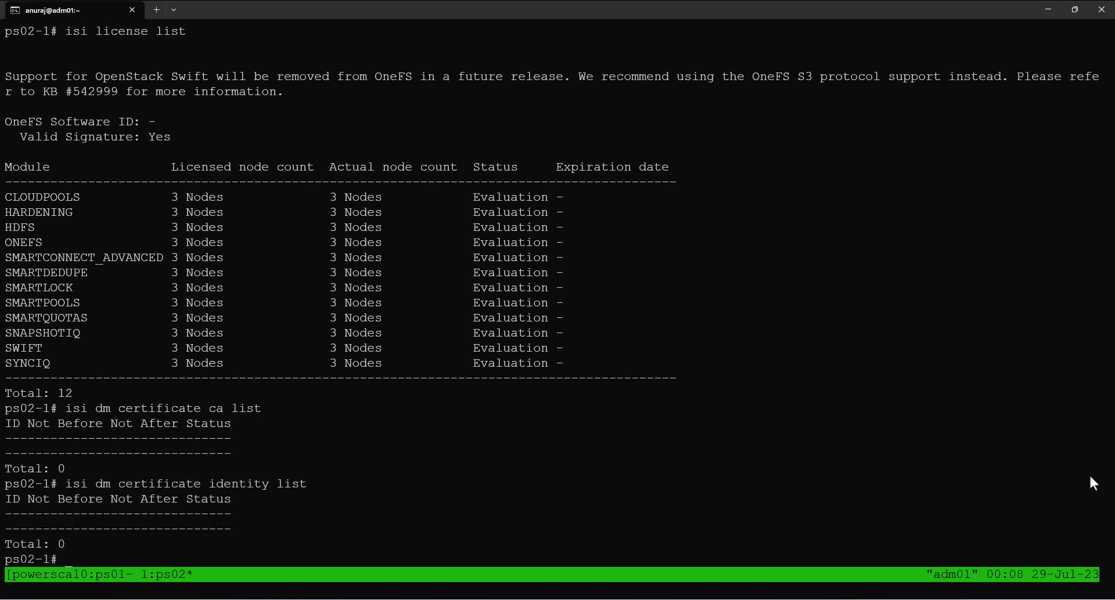
text(isi dm certificate settings view)
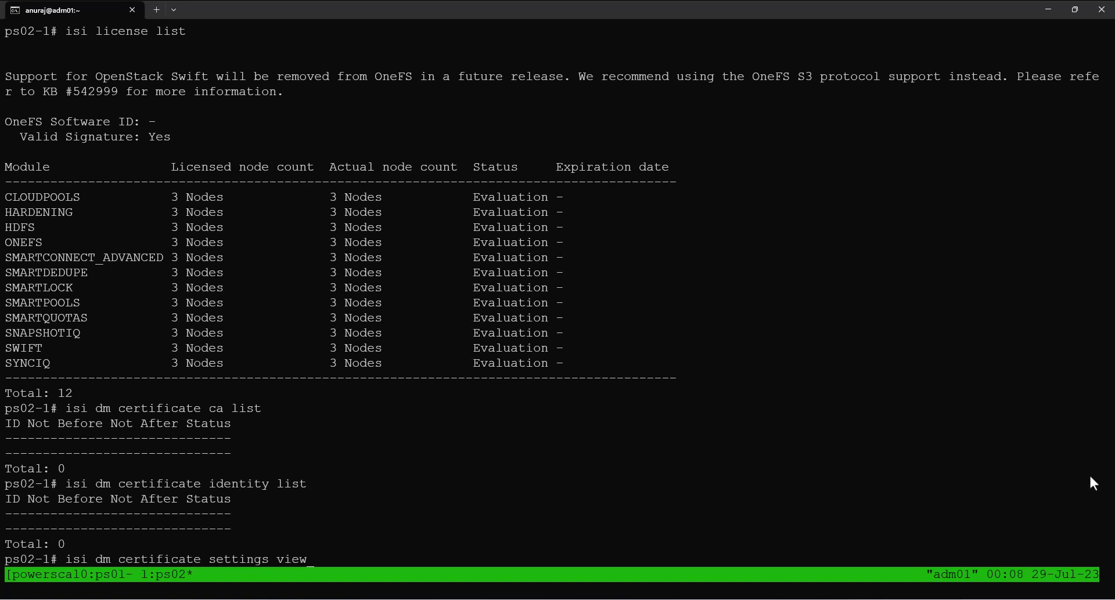
key(Return)
- On ps02, import rootca.crt as the rootca CA and create the ps02-identity-cert identity certificate
text(ls /ifs/data)
key(Return)
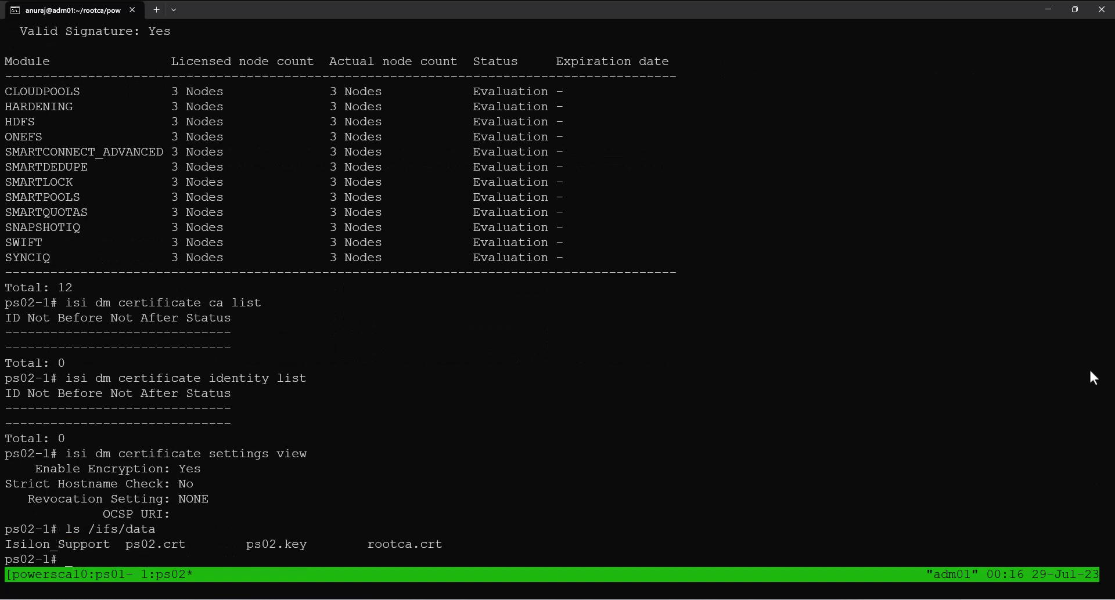
text(isi dm certificate ca create /)
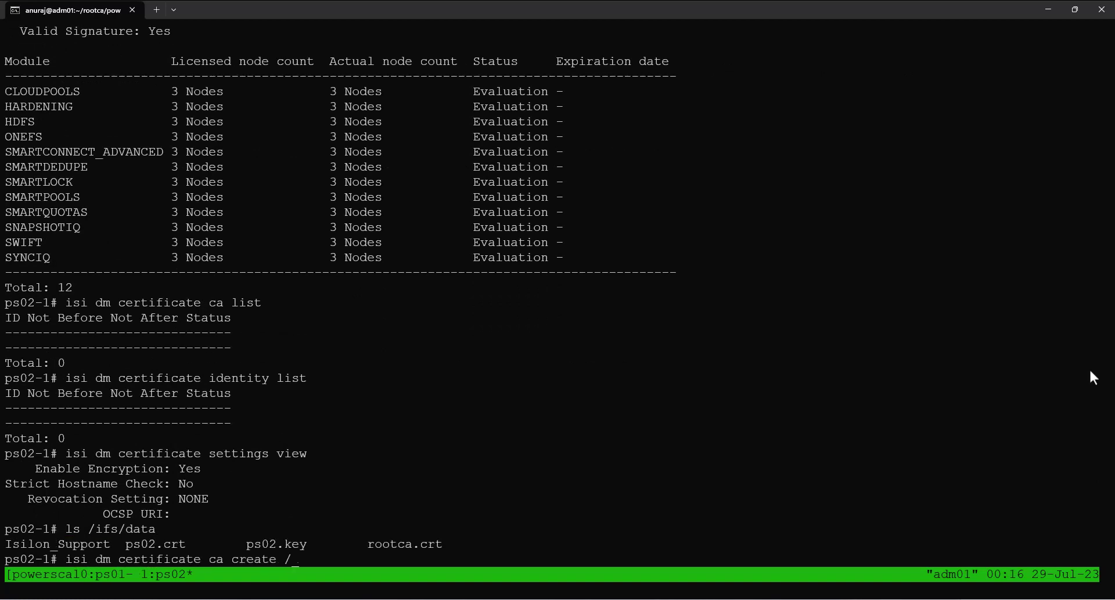
text(ifs/data/rootca)
key(Tab)
text(--name rootca)
key(Return)
text(isi dm certificate identi)
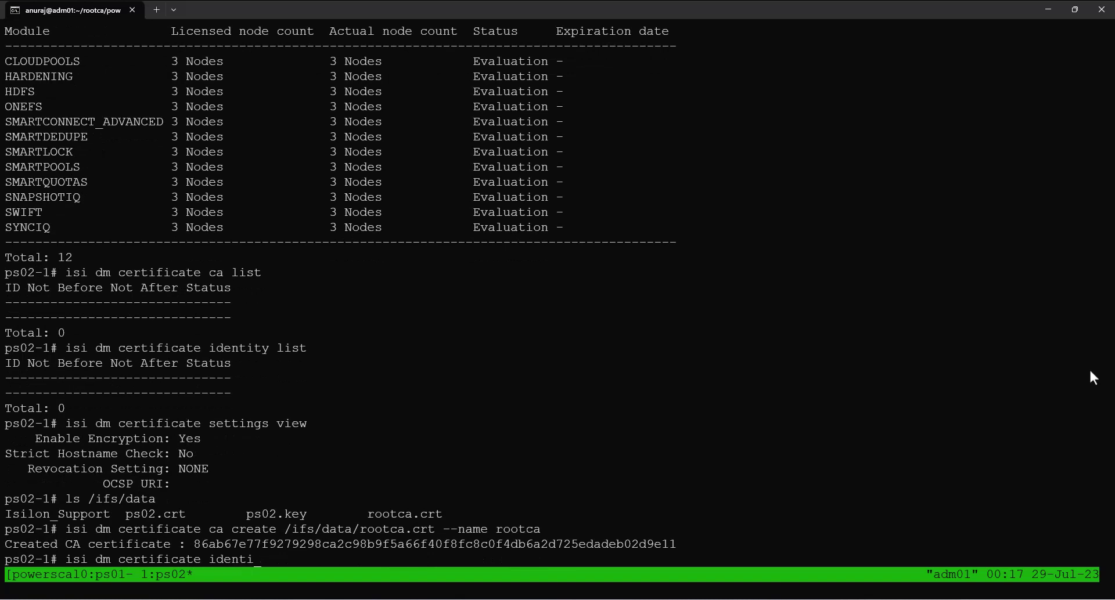
text(ty create /ifs/data/ps02.crt --certificate-key-pat)
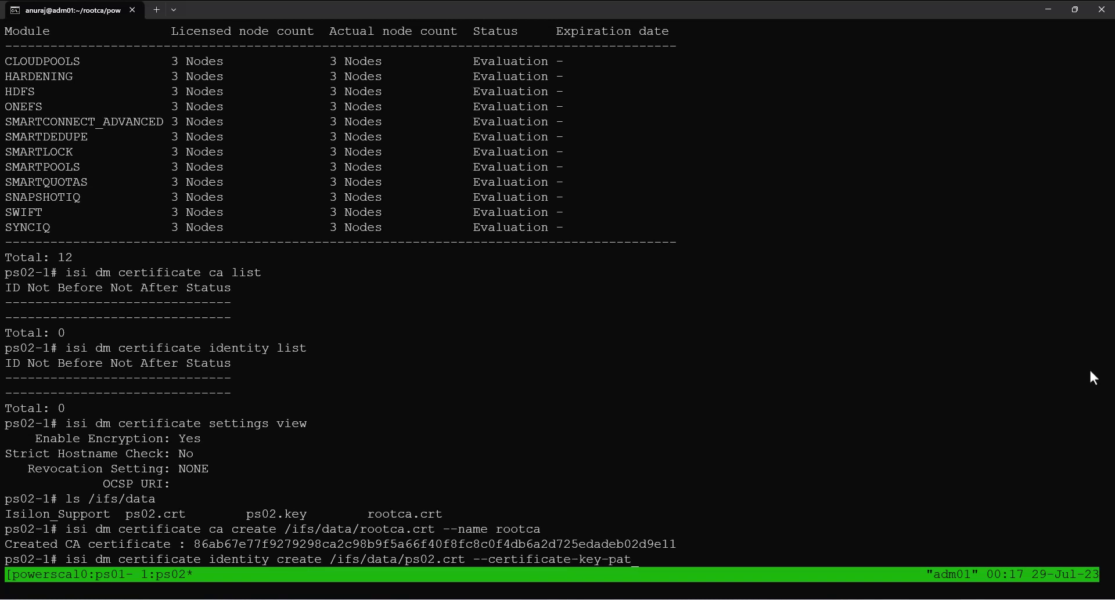
text(h /ifs/data/ps02.key --name ps)
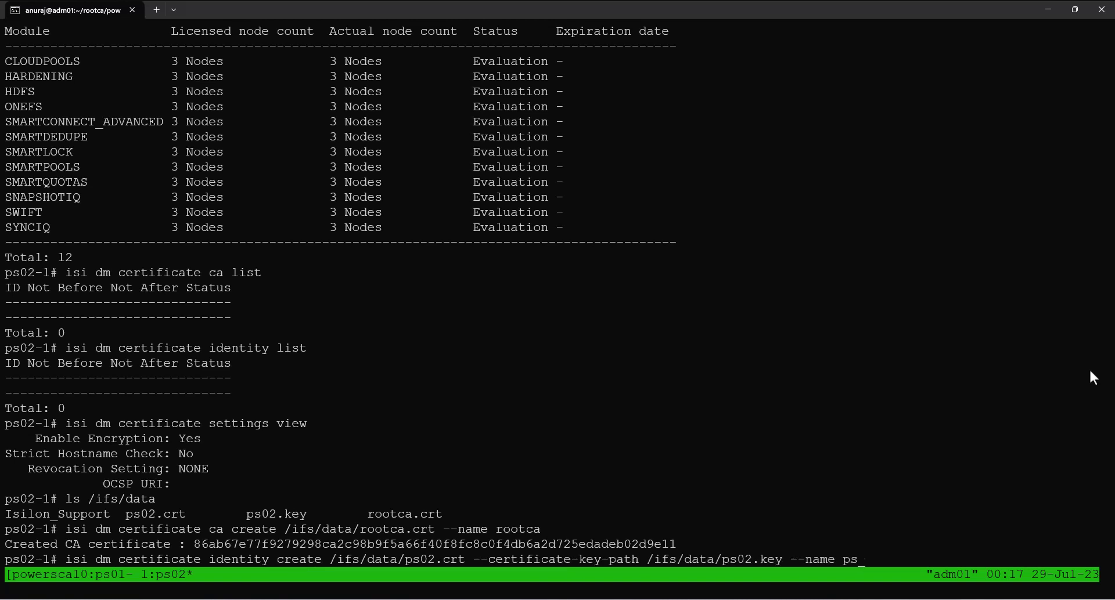
text(02-identity-cert)
key(Return)
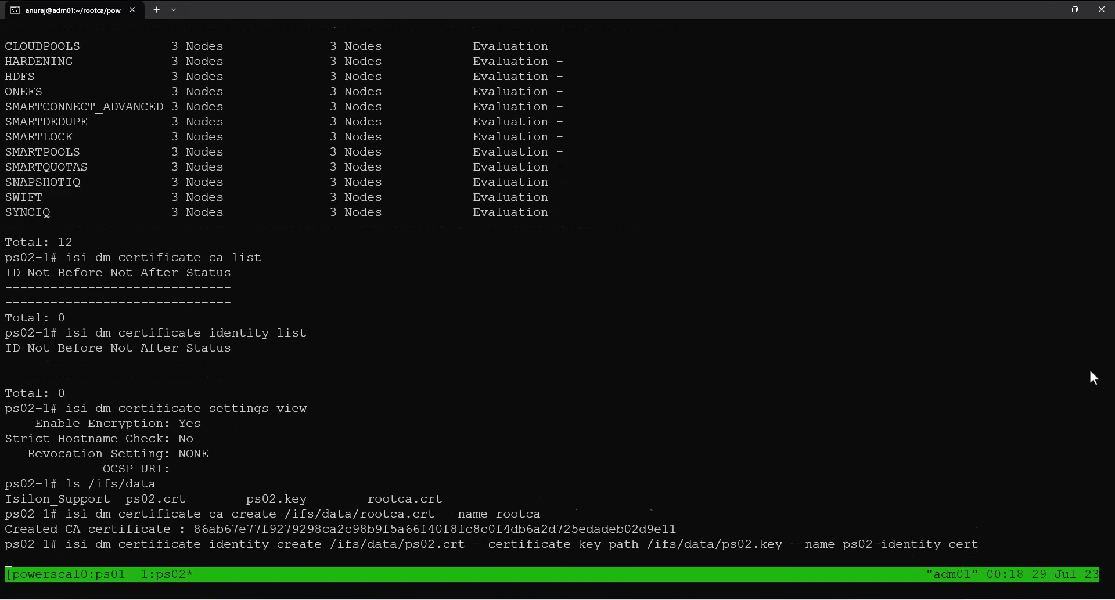
- Verify both certificates are listed on ps02 and enable the isi_dm_d service
text(isi dm certificate ca list)
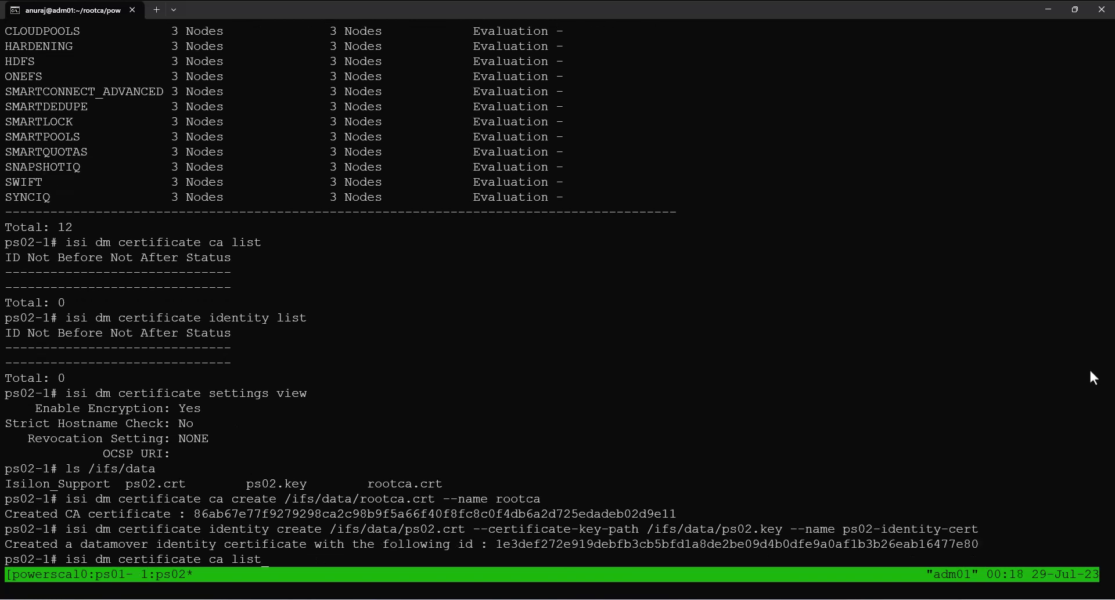
key(Return)
text(isi dm certificate identity )
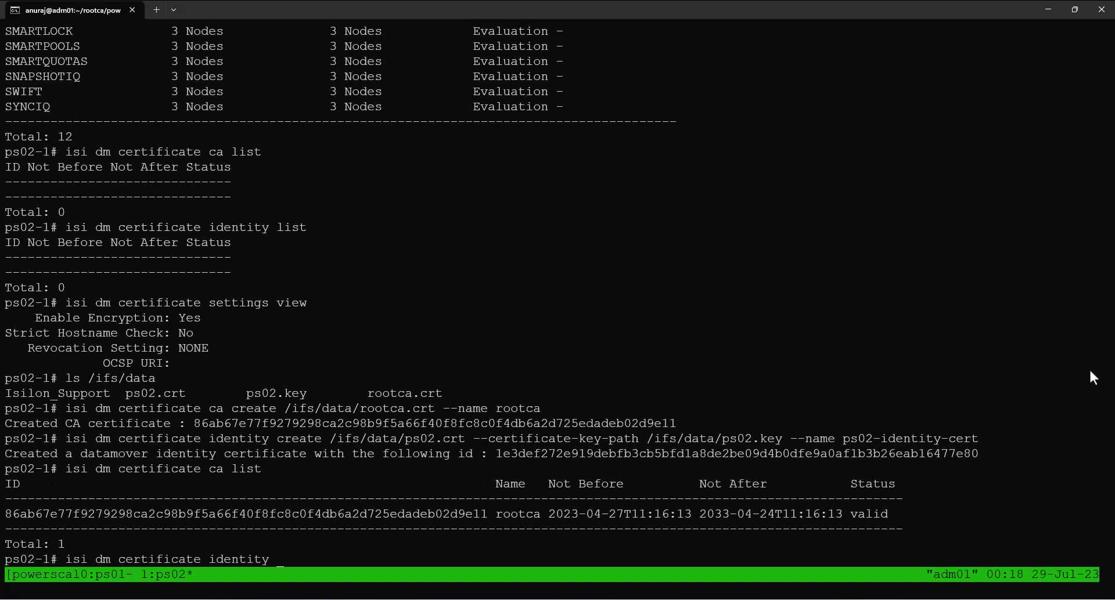
text(list)
key(Return)
text(isi services isi_dm_d enable)
key(Return)
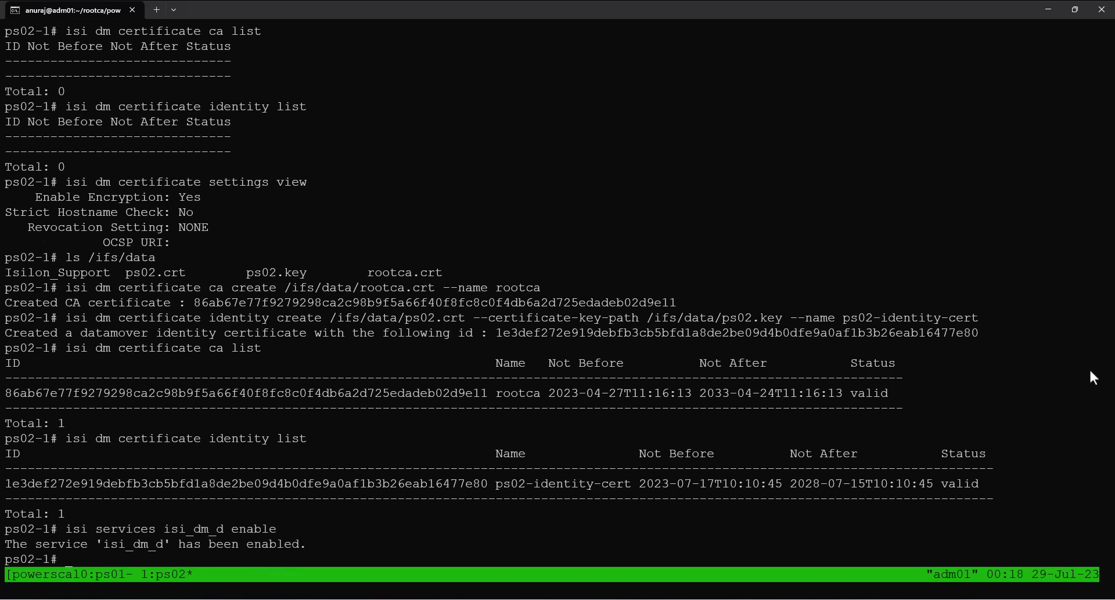
- List ps02's network pools az01-pool01 and system-pool01, and its System and az01 access zones
text(is)
text(i network pool list)
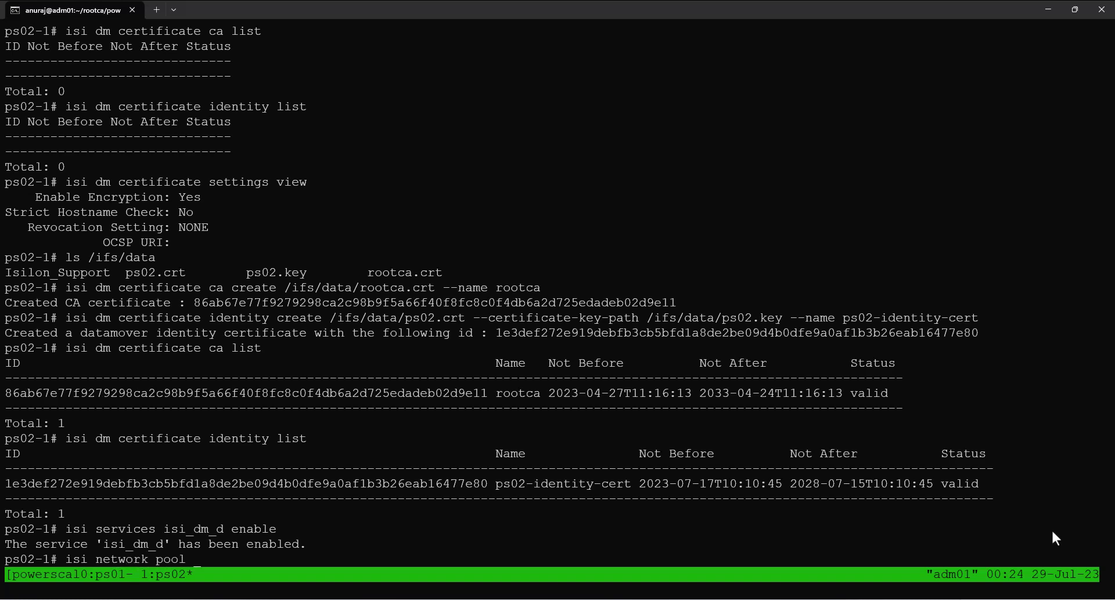
key(Return)
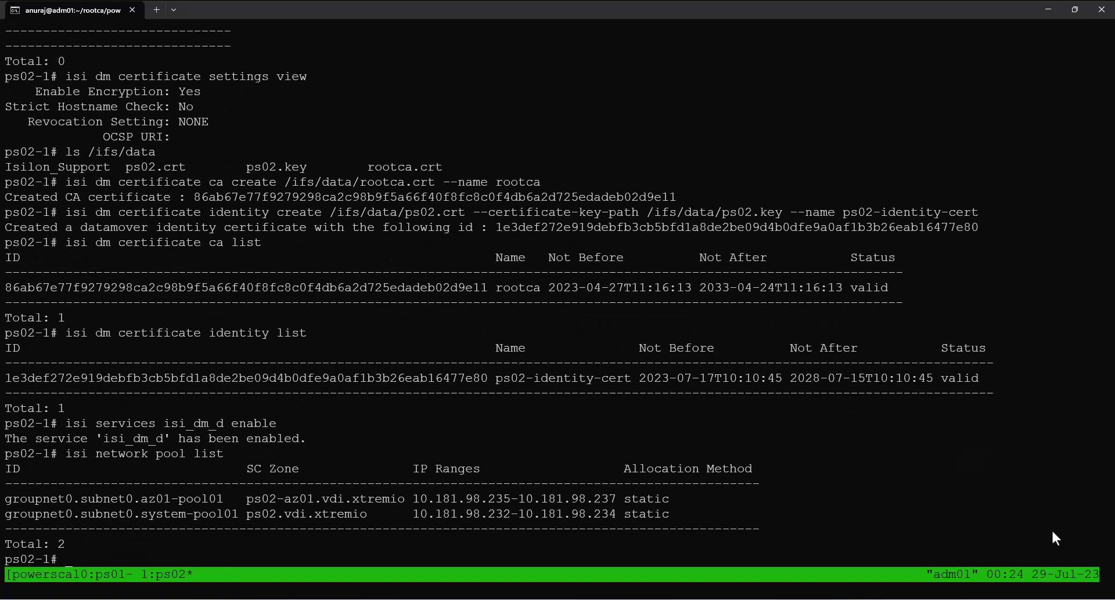
text(isi zone zones list)
key(Return)
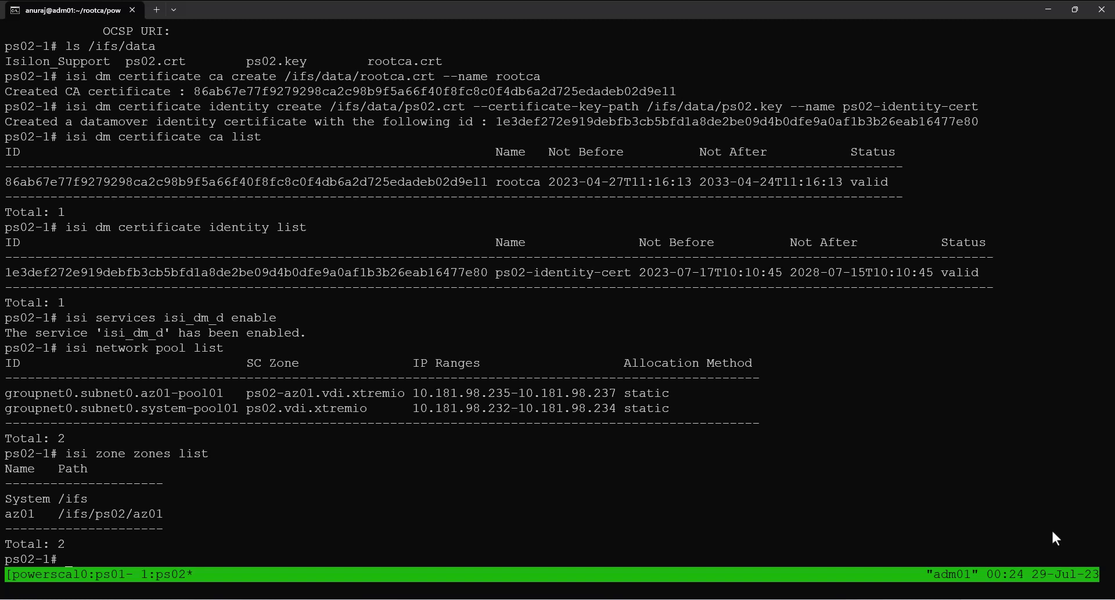
key(ctrl+b)
key(p)
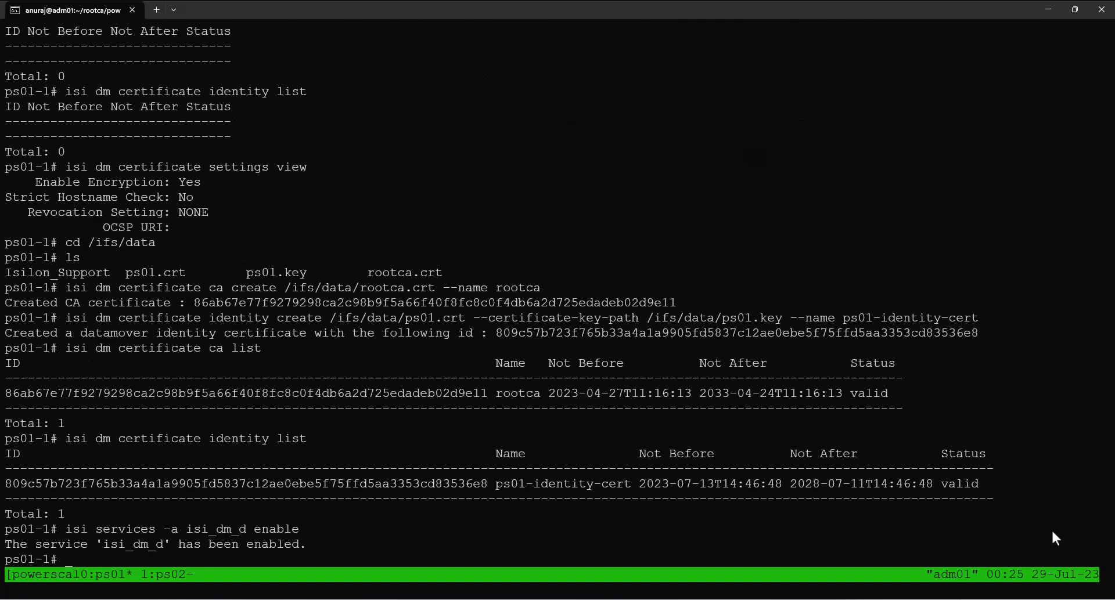
- On ps01, list the network pools and the System and az01 access zones
text(isi network pool list)
key(Return)
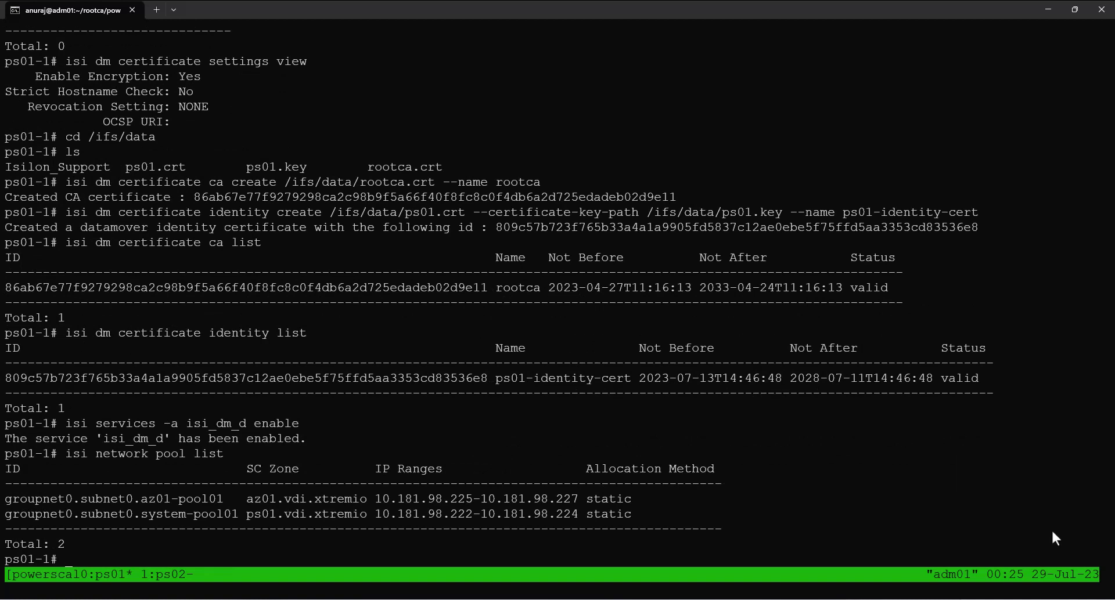
text(isi zone zones list)
key(Return)
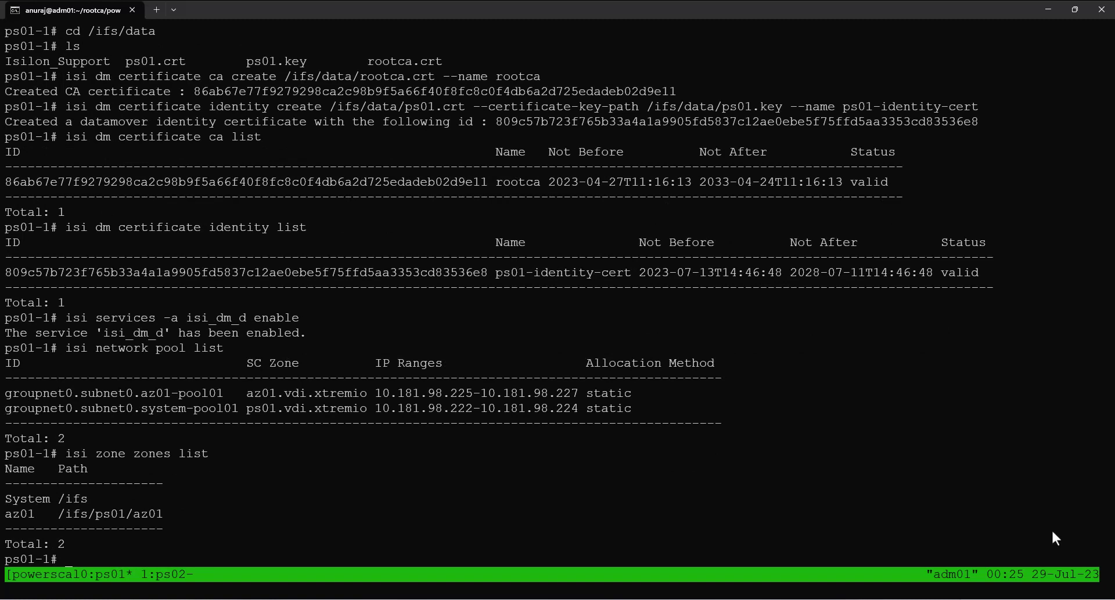
- Create the ps02-smartsync DM account at dm://ps02-az01.vdi.xtremio and confirm two accounts are listed
text(account list)
key(Return)
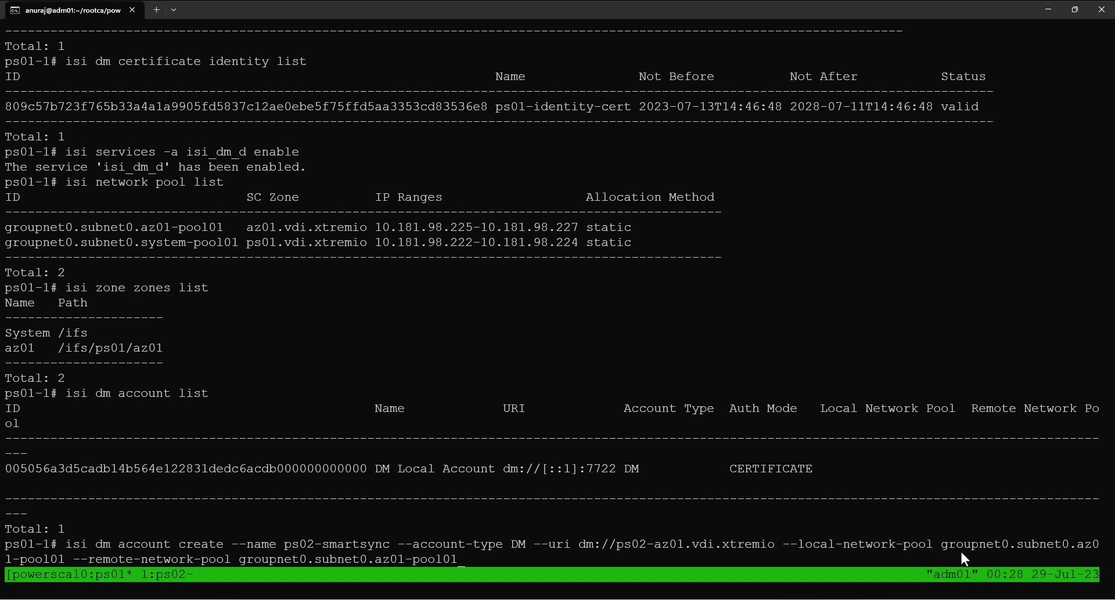
key(Return)
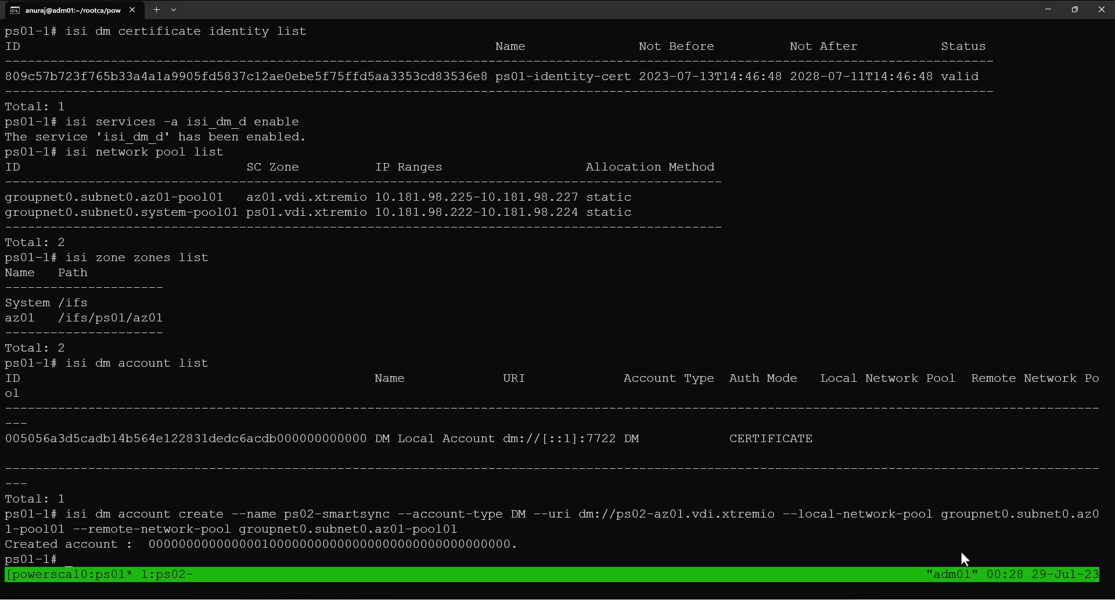
text(isi dm account list)
key(Return)
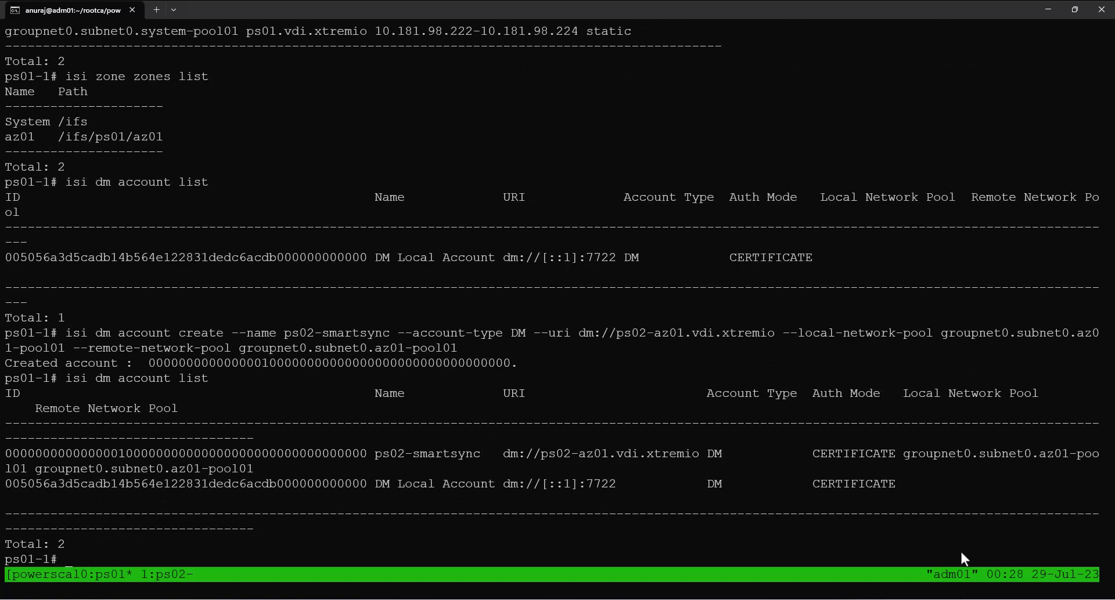
- On ps02, create DM account ps01-smartsync at dm://az01.vdi.xtremio with the az01 pools, then verify it
key(ctrl+b)
text(n)
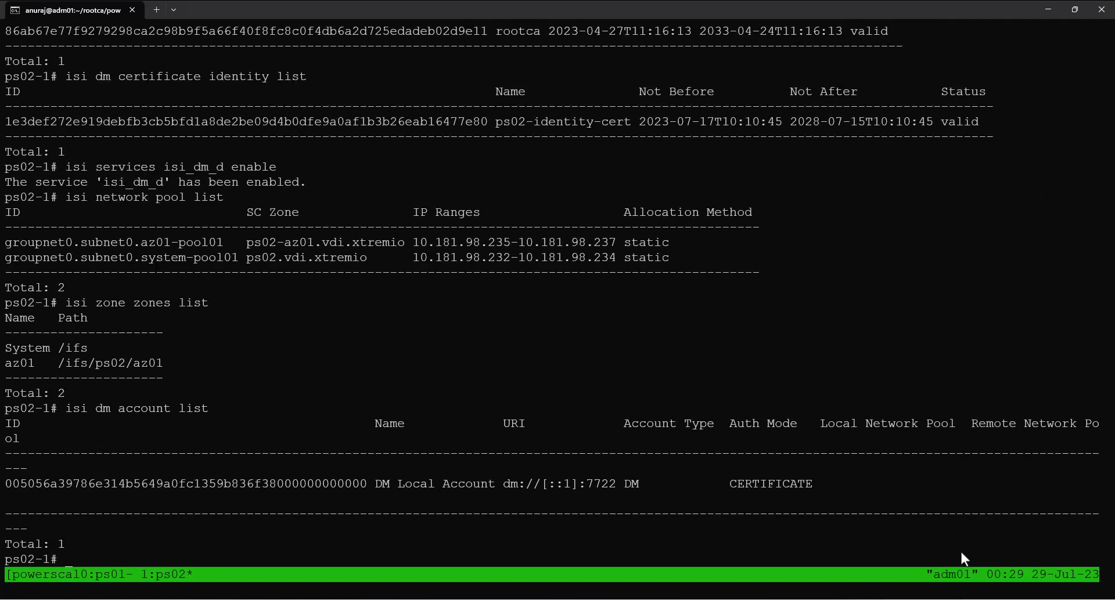
text(isi dm account create --name )
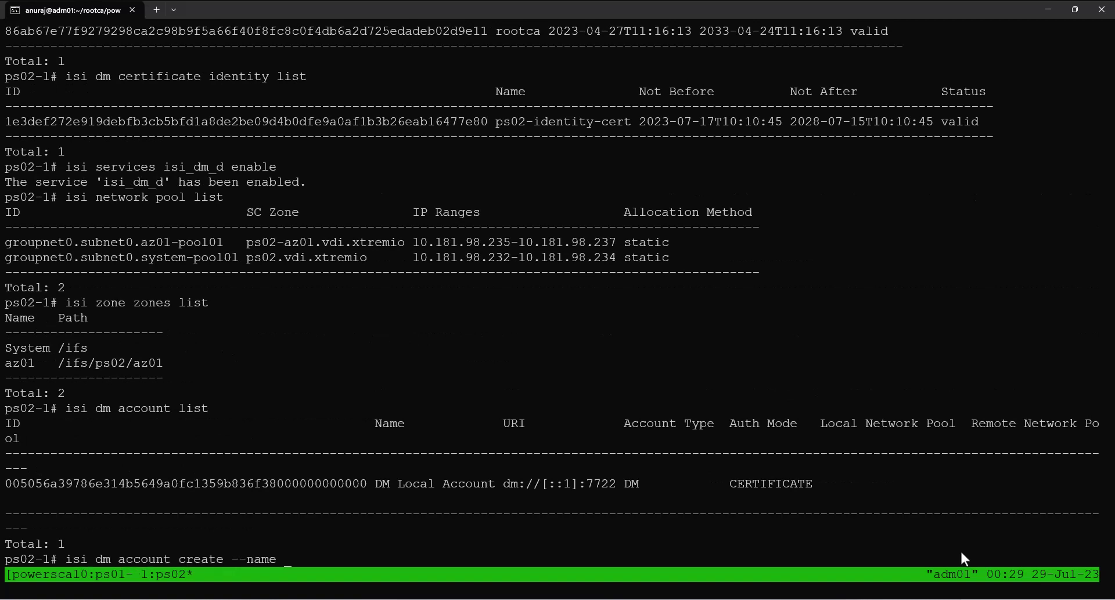
text(ps01-smartsync --account-type DM --uri d)
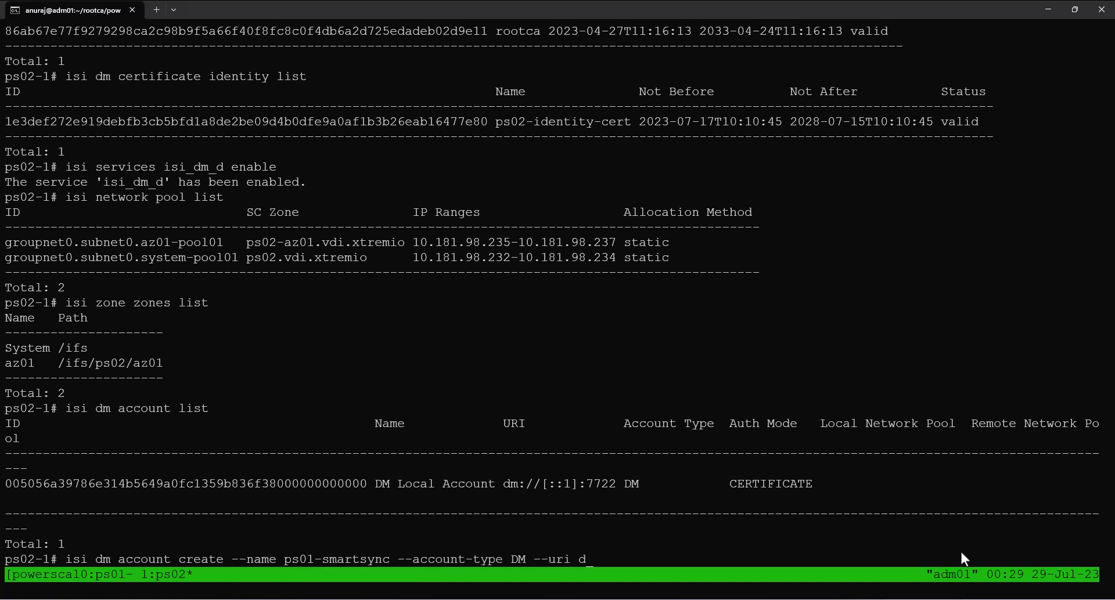
text(m://az01.vdi.xtremio --local-network-pool)
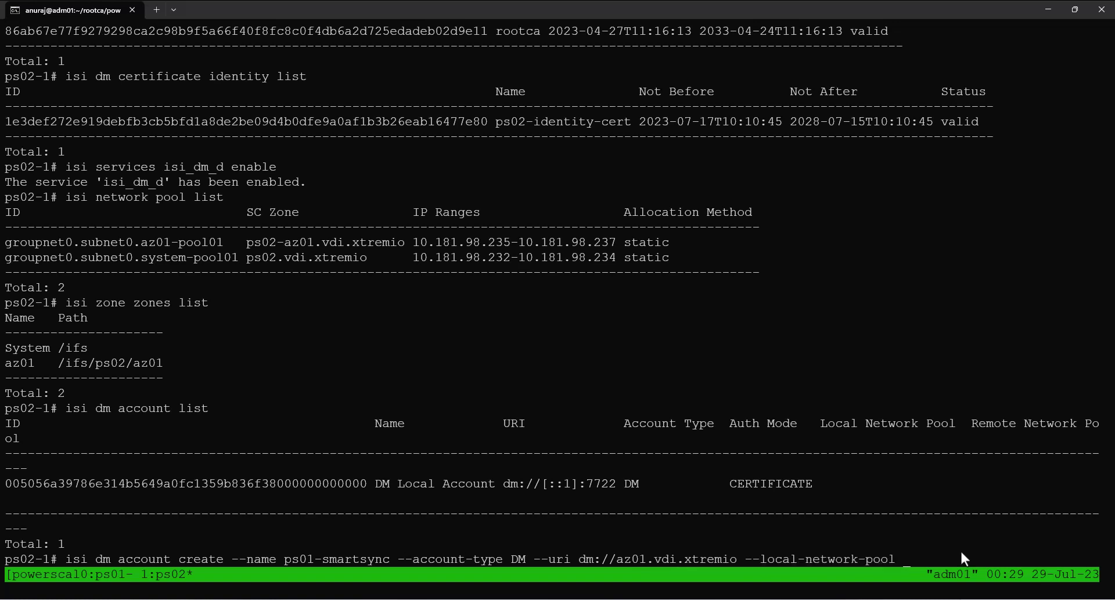
text(groupnet0.subnet0.az01-pool01)
text(--remot)
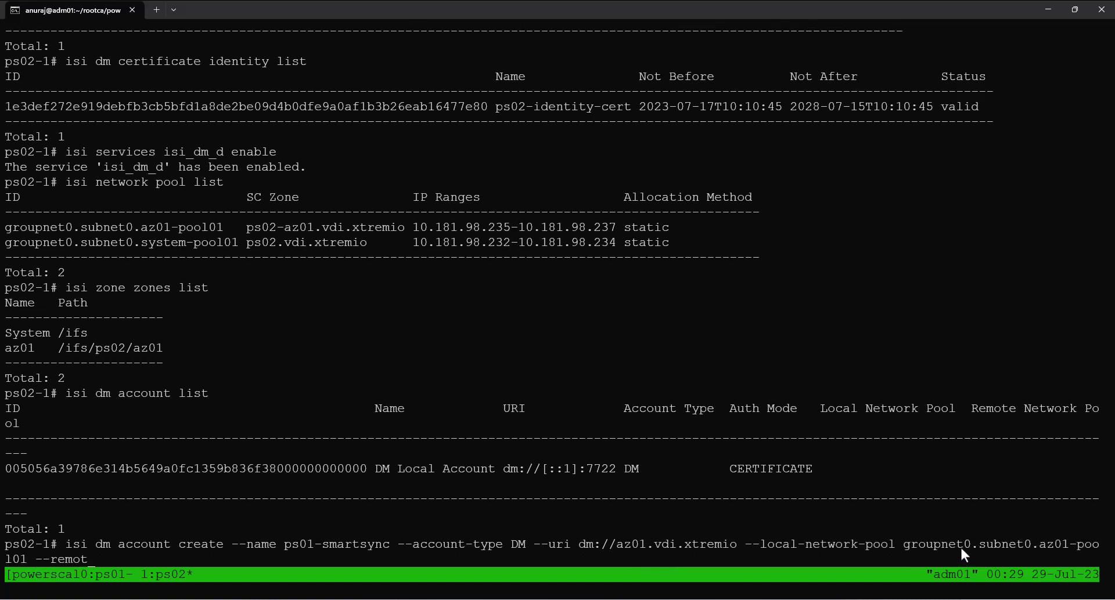
text(e-network-pool)
text(groupnet0.subnet0.az01-pool01)
key(Return)
text(isi dm account list)
key(Return)
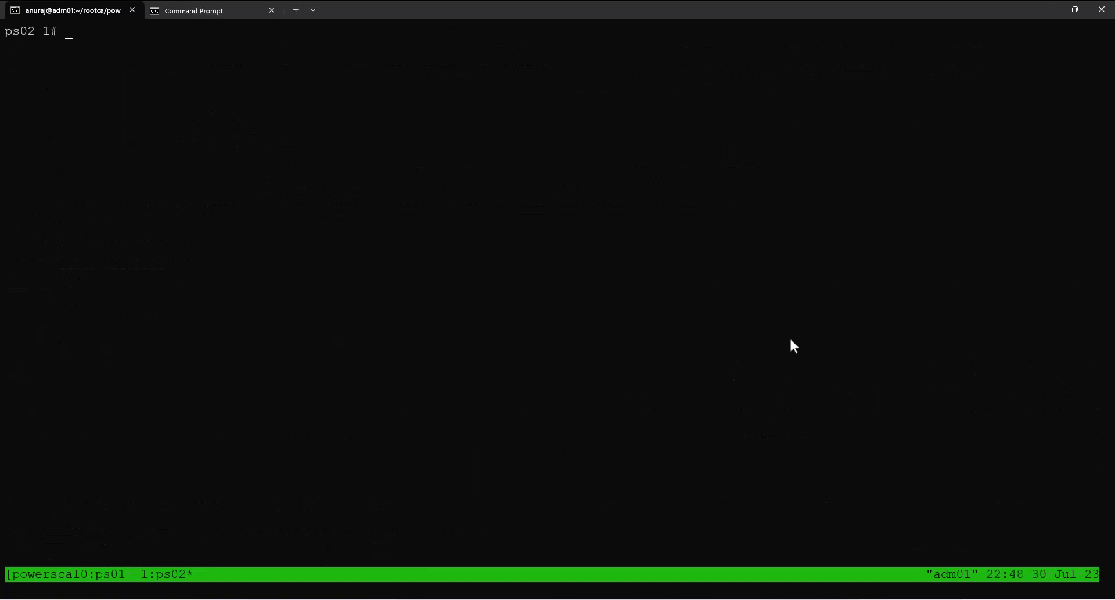
- Confirm the /ifs/ps02/az01 directory on ps02 is empty
text(cd /ifs/ps02/az01)
key(Return)
text(ls -l)
key(Return)
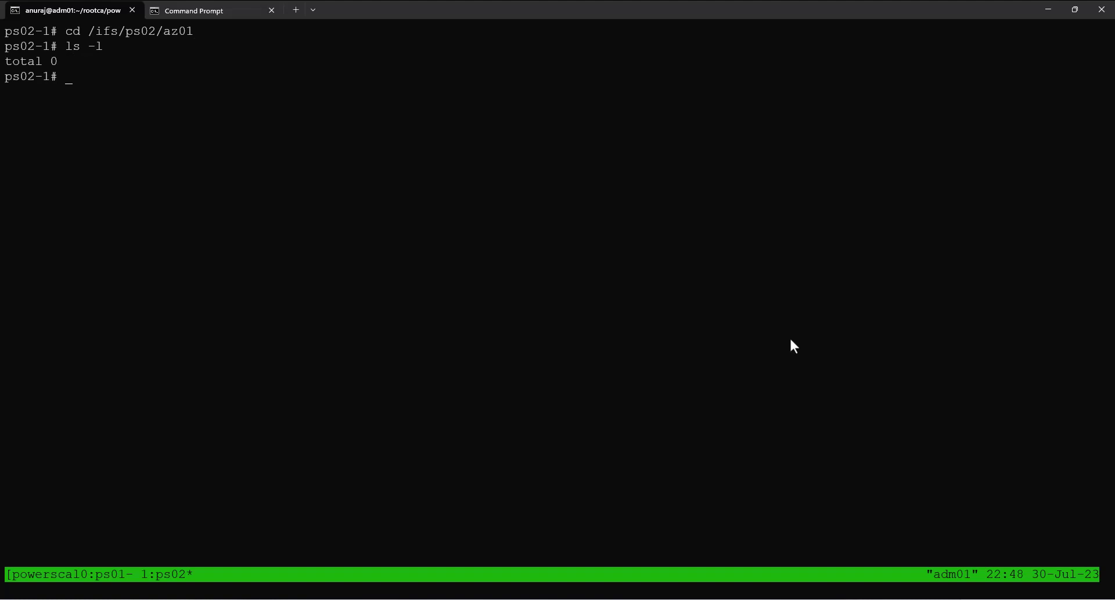
key(ctrl+b)
- On ps01, create dataset-file-push, repeat-copy-file-push and dataset-expiration DM policies, then list them
key(0)
key(Return)
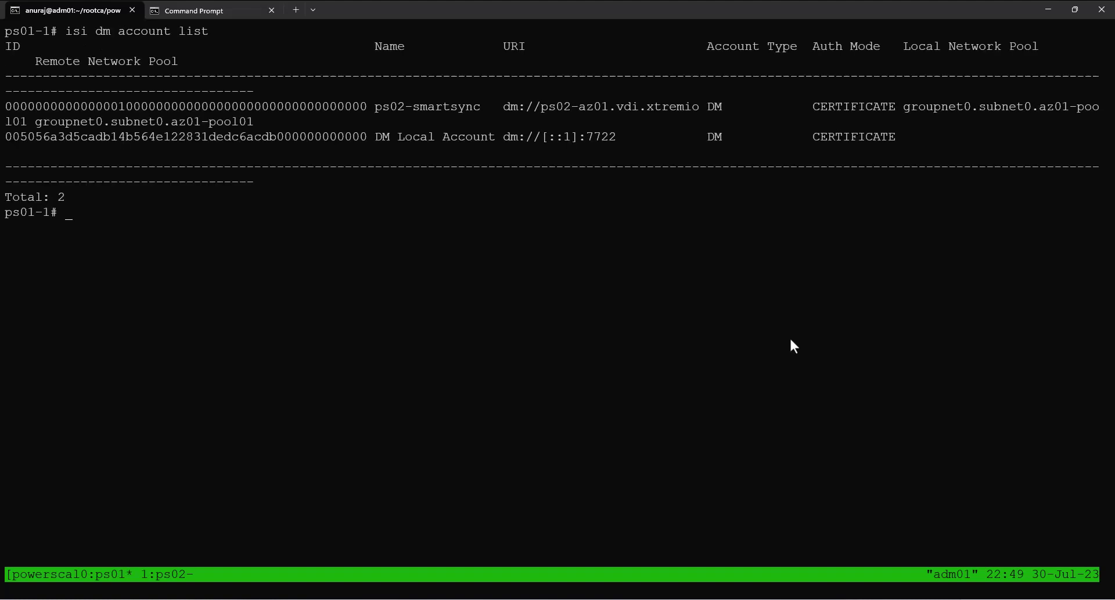
key(ctrl+v)
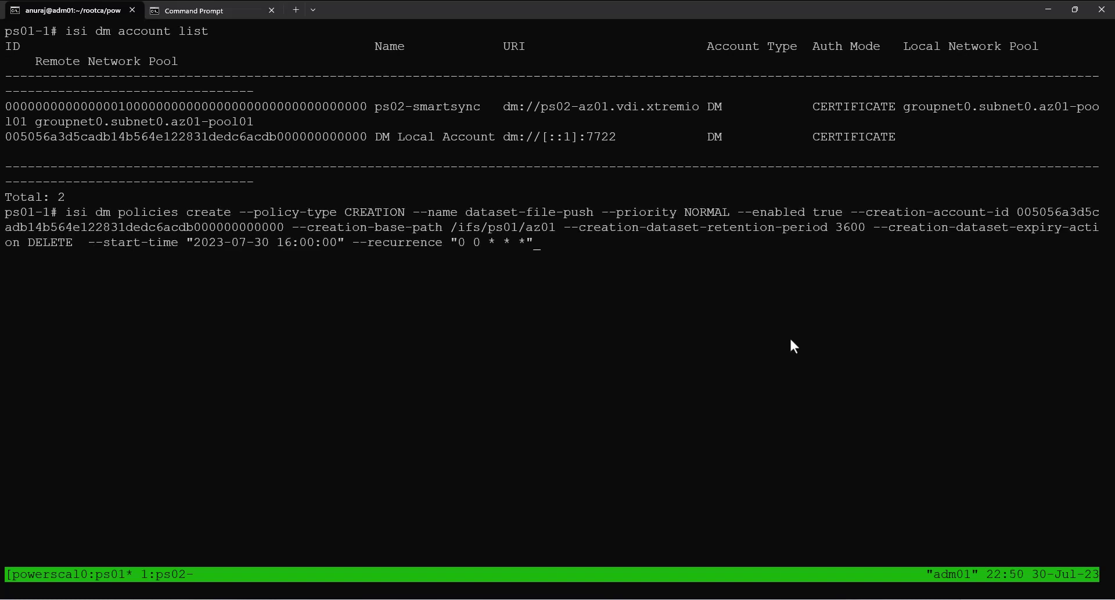
key(Return)
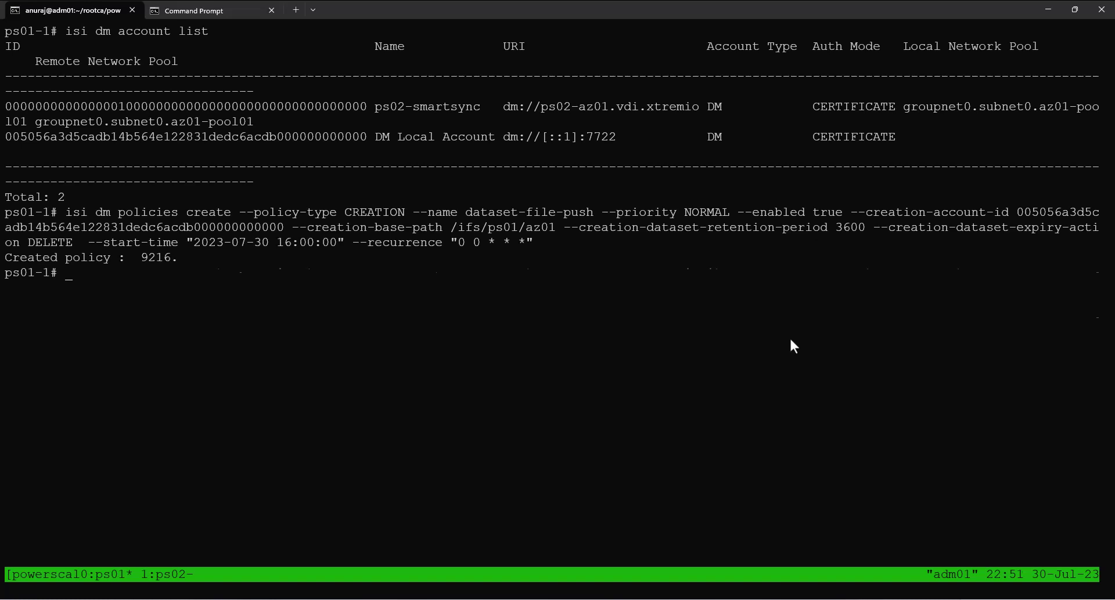
key(ctrl+v)
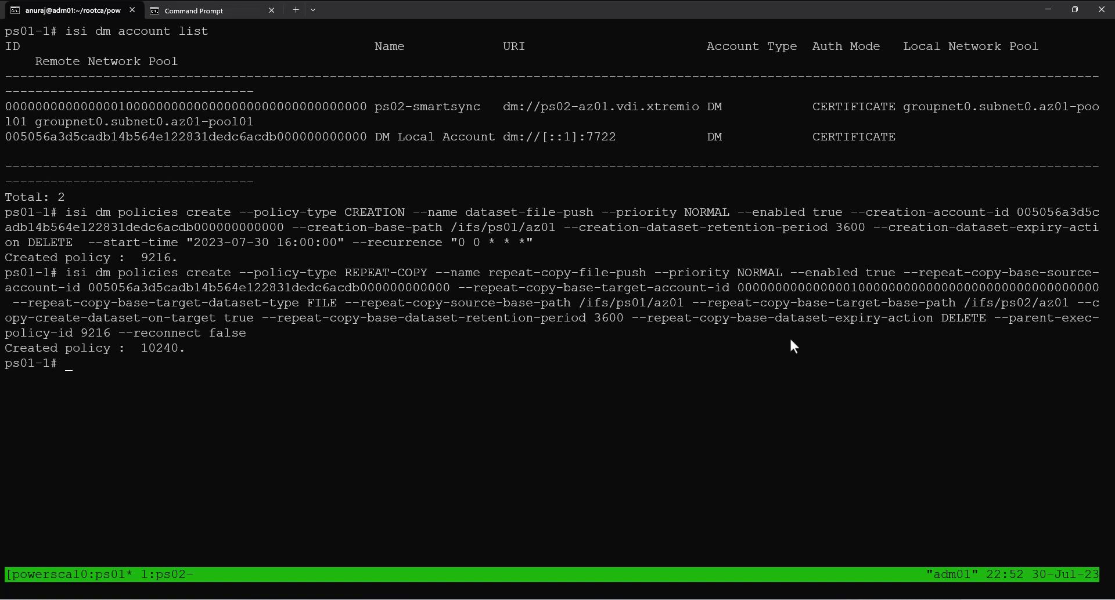
key(ctrl+v)
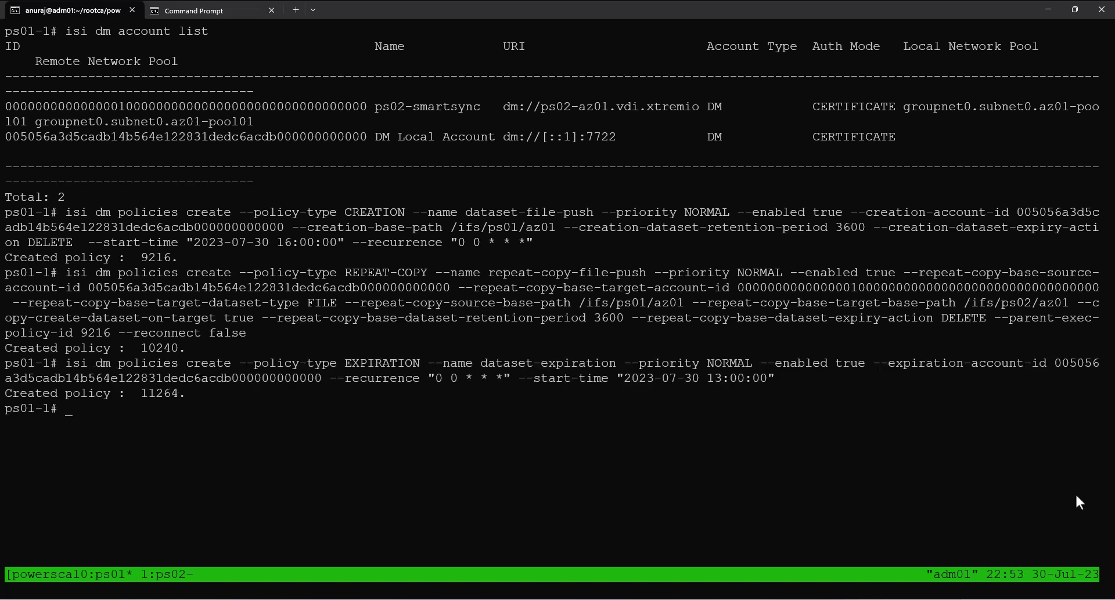
text(isi dm policies list)
- List the DM policies, then move into /ifs/ps01/az01 and list its contents
key(Return)
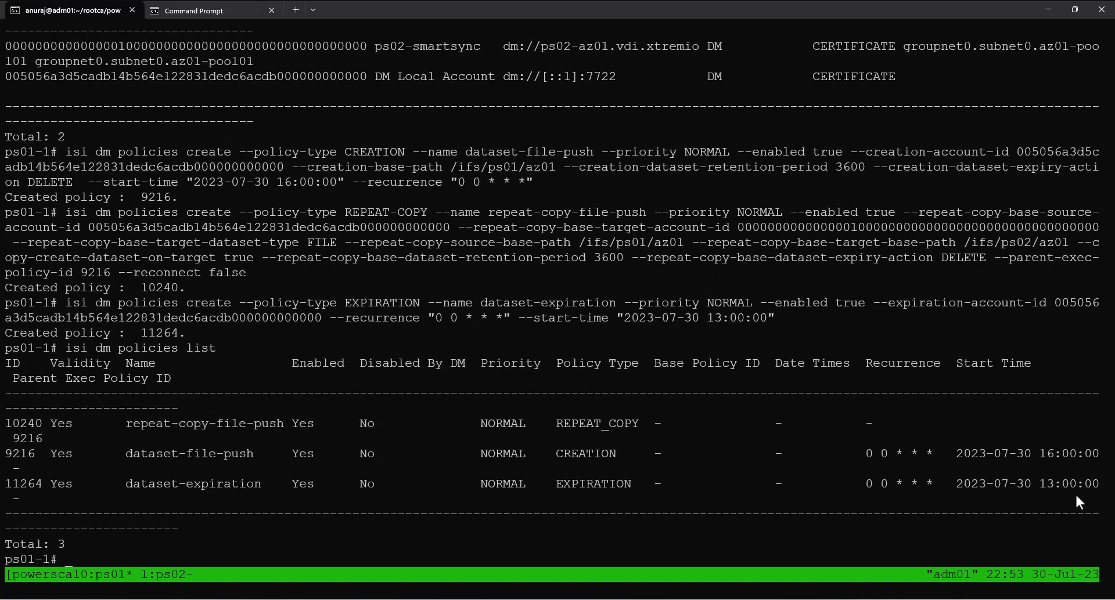
text(cd /ifs/ps01/az01)
key(Return)
text(ls -l)
key(Return)
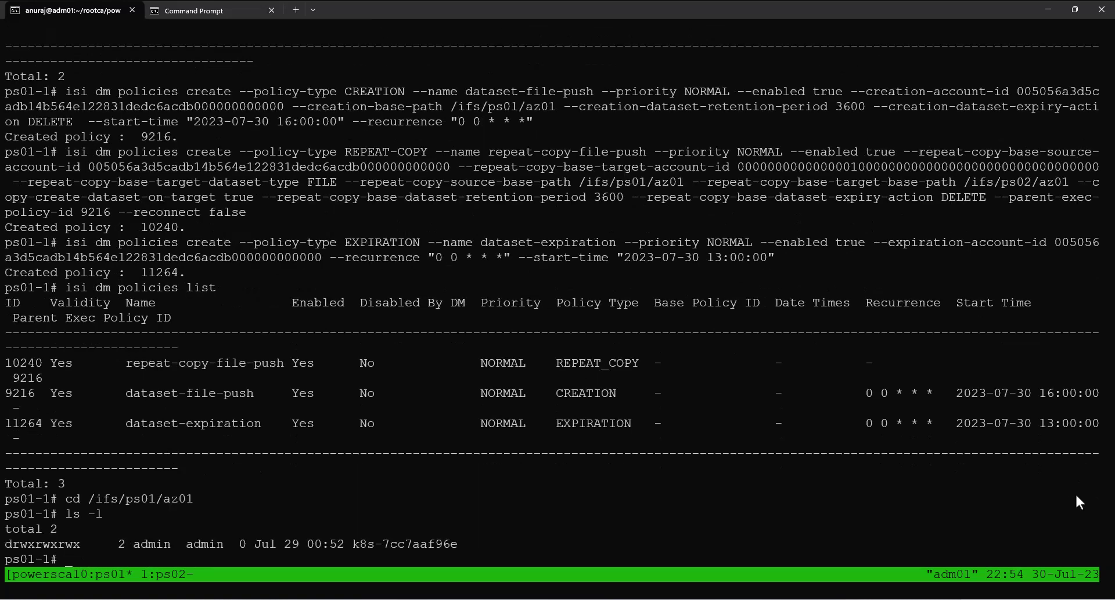
- Create the empty file testfile1 and confirm it appears beside k8s-7cc7aaf96e
text(touch testfile1)
key(Return)
text(ls -l)
key(Return)
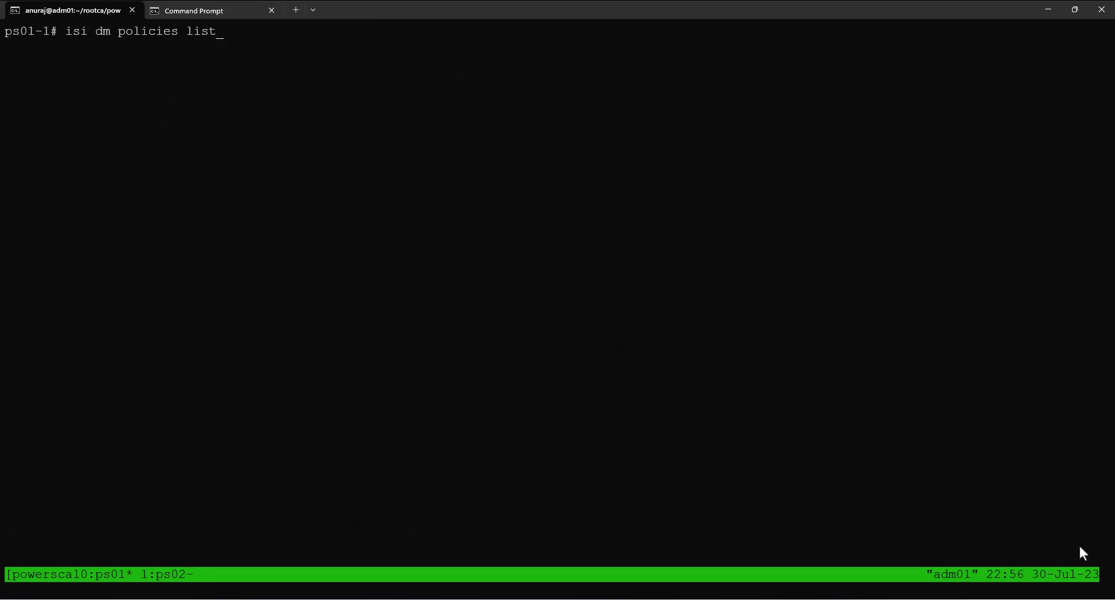
- Run policy 9216 now and recheck the data mover job list until the job clears
key(Return)
text(isi dm policies)
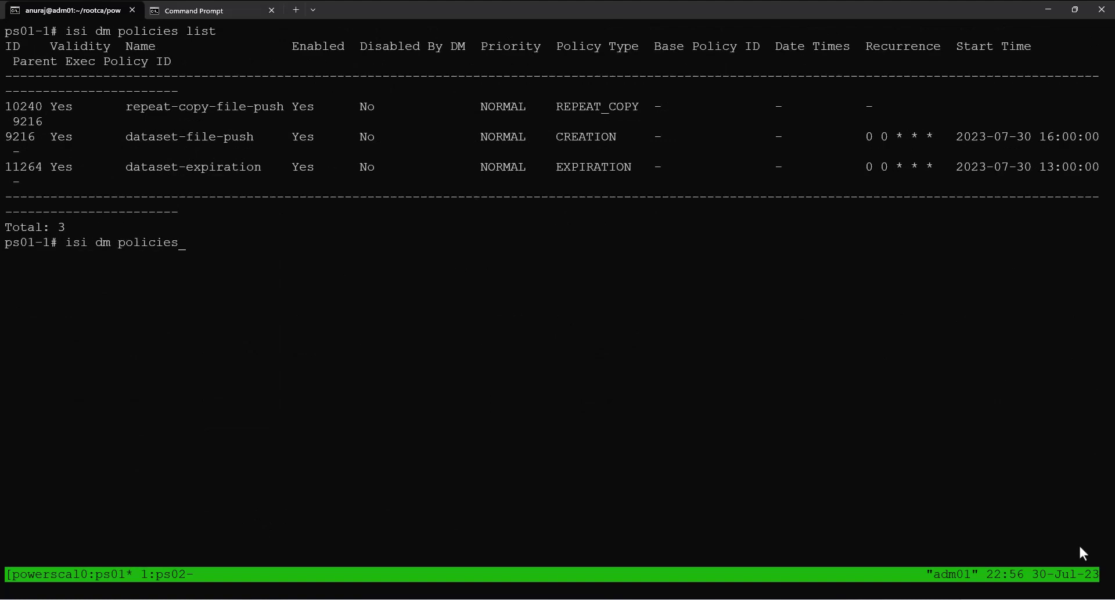
text( modify 9216 --run-now )
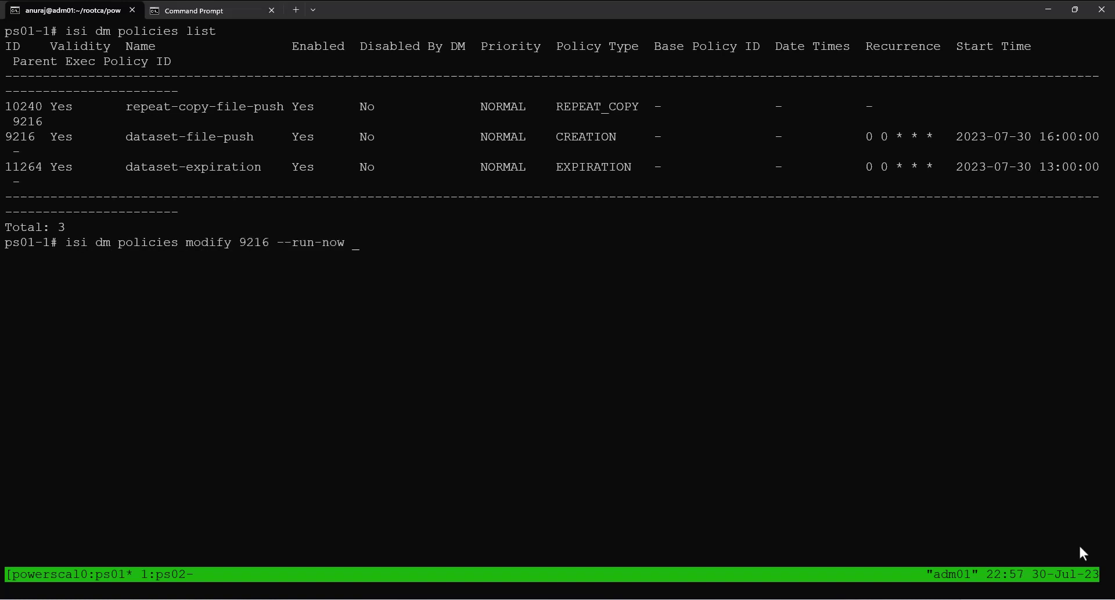
text(true ps01-1# )
text(isi dm jo)
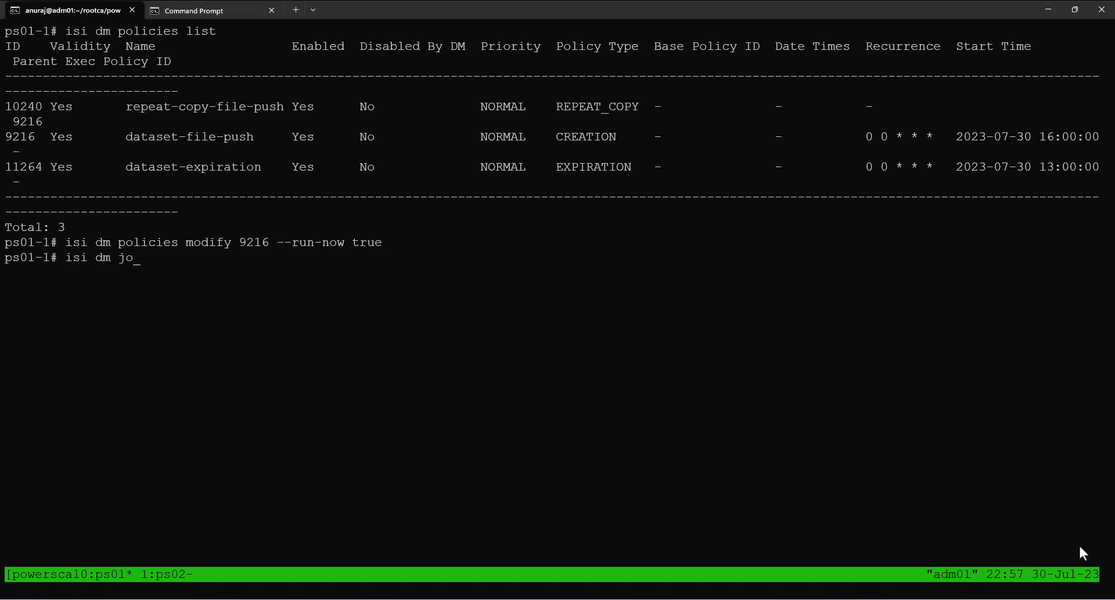
text(b list)
key(Return)
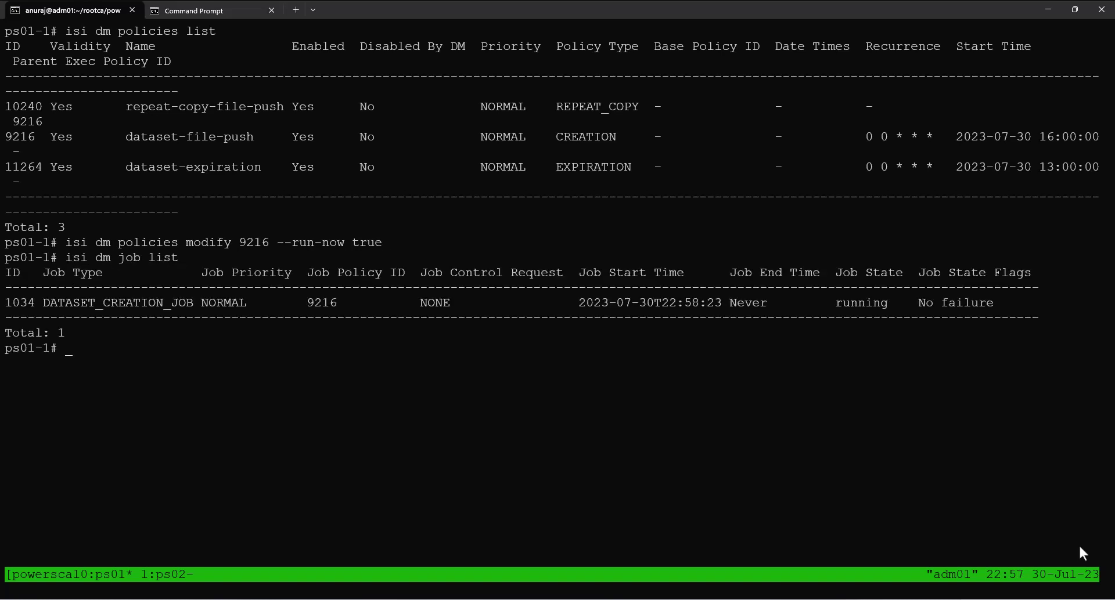
key(Up)
key(Return)
key(Up)
key(Return)
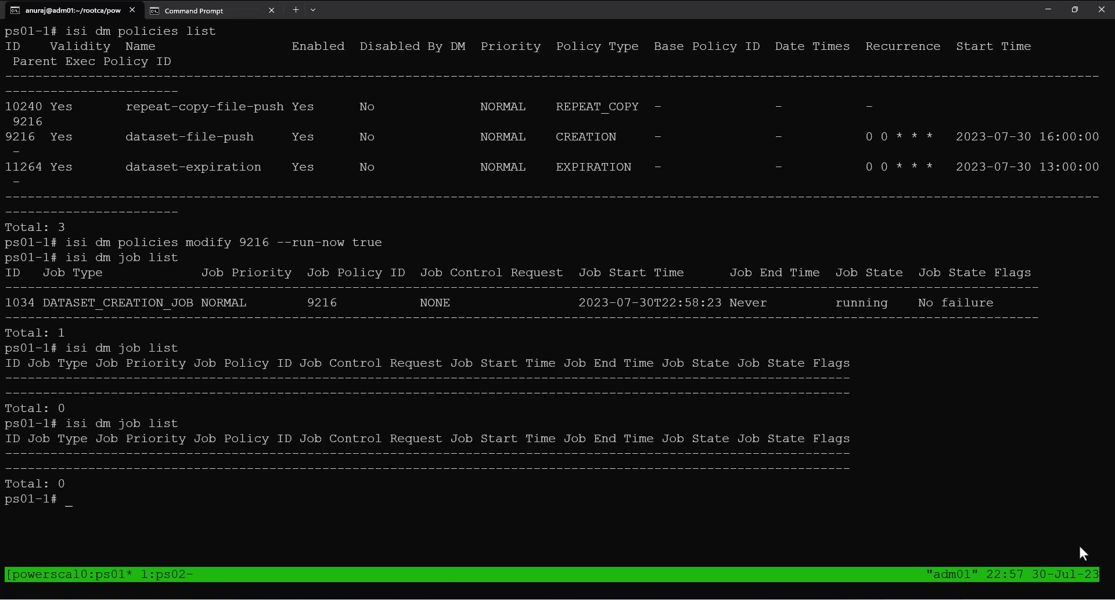
- Confirm the baseline copy job finished and two datasets are COMPLETE
text(isi dm historical-job list)
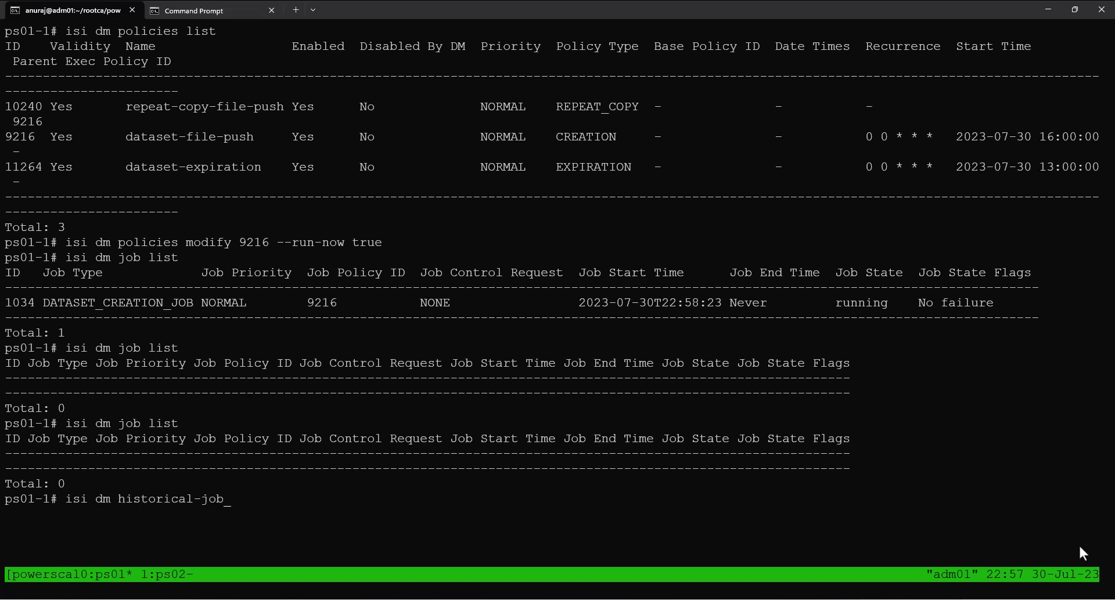
key(Return)
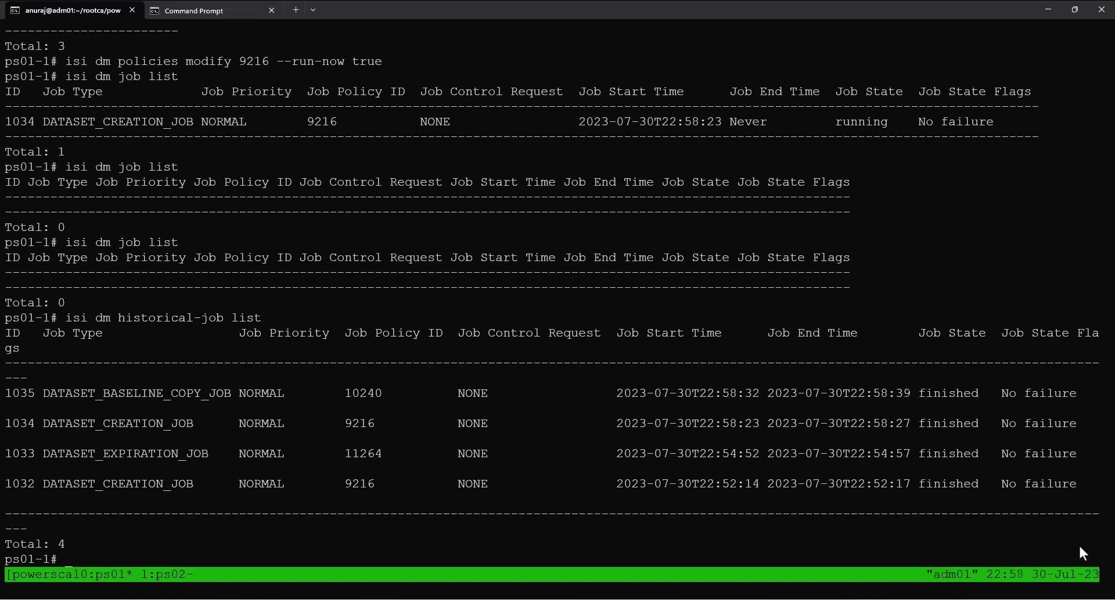
text(isi dm dataset list)
key(Return)
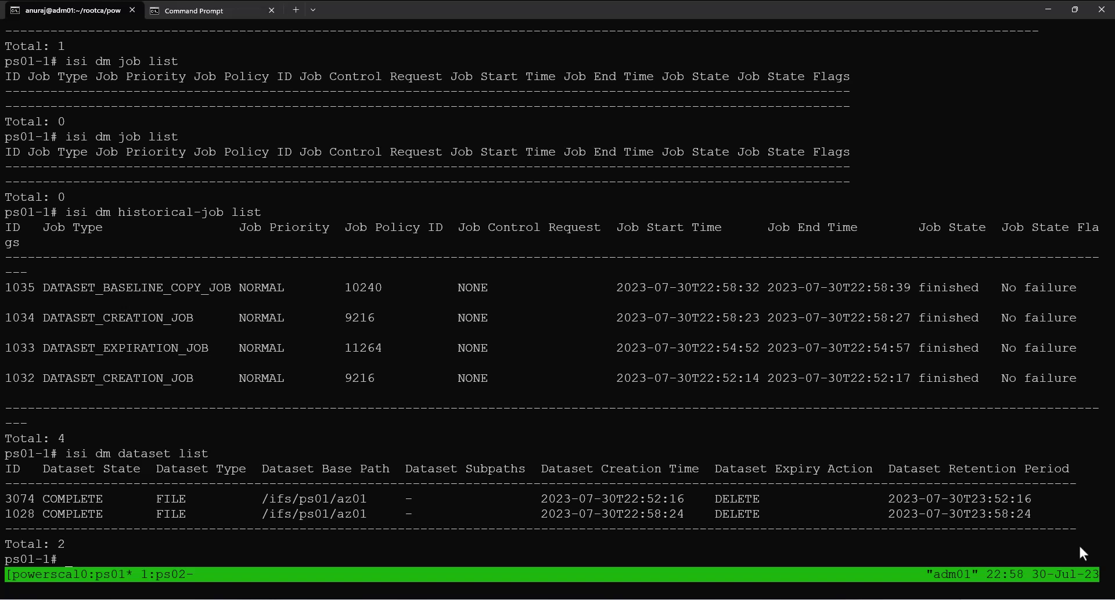
- On ps02, list the az01 folder to confirm testfile1 was replicated
key(ctrl+b)
text(n)
text(ls -l)
key(Return)
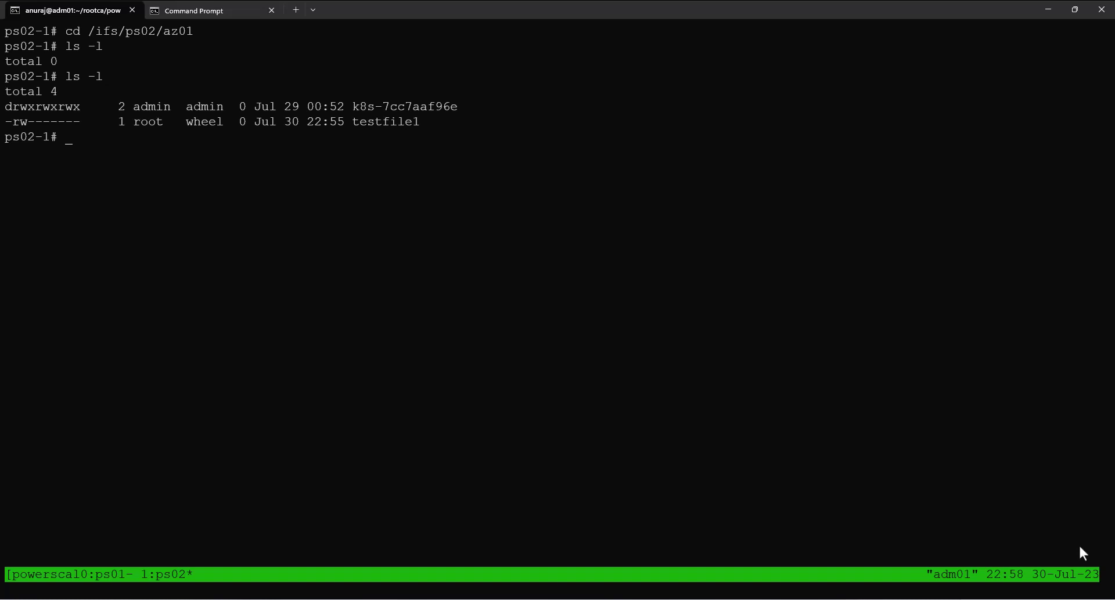
- Back on ps01, confirm the working directory is /ifs/ps01/az01 and enter touch testfile2
key(ctrl+b)
text(n)
text(pwd)
key(Return)
text(touch testfile2)
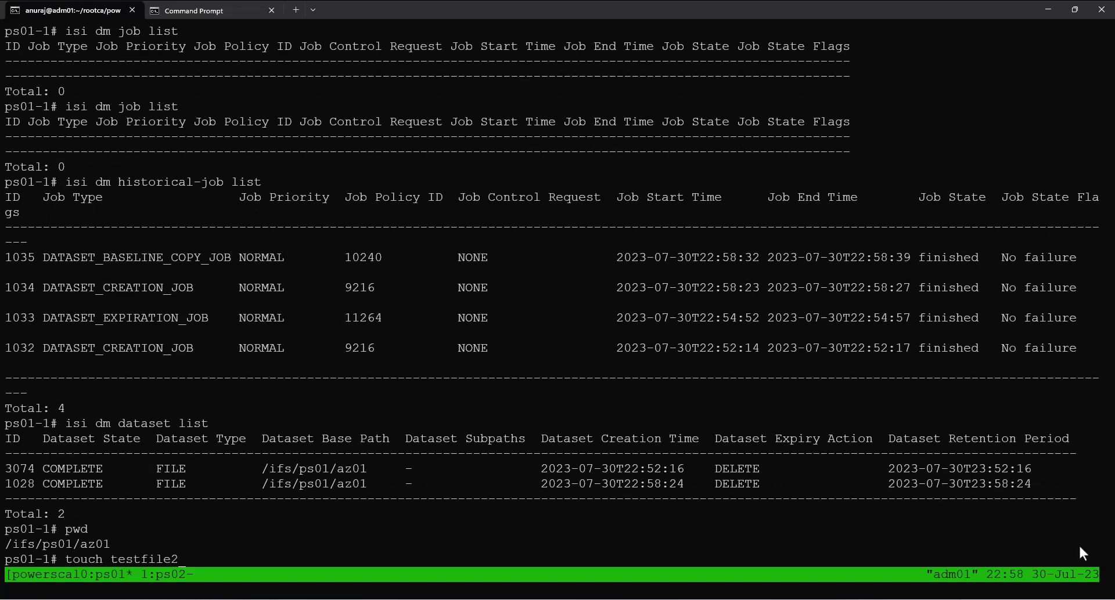
- Create testfile2 in /ifs/ps01/az01 and confirm it in the listing
key(Return)
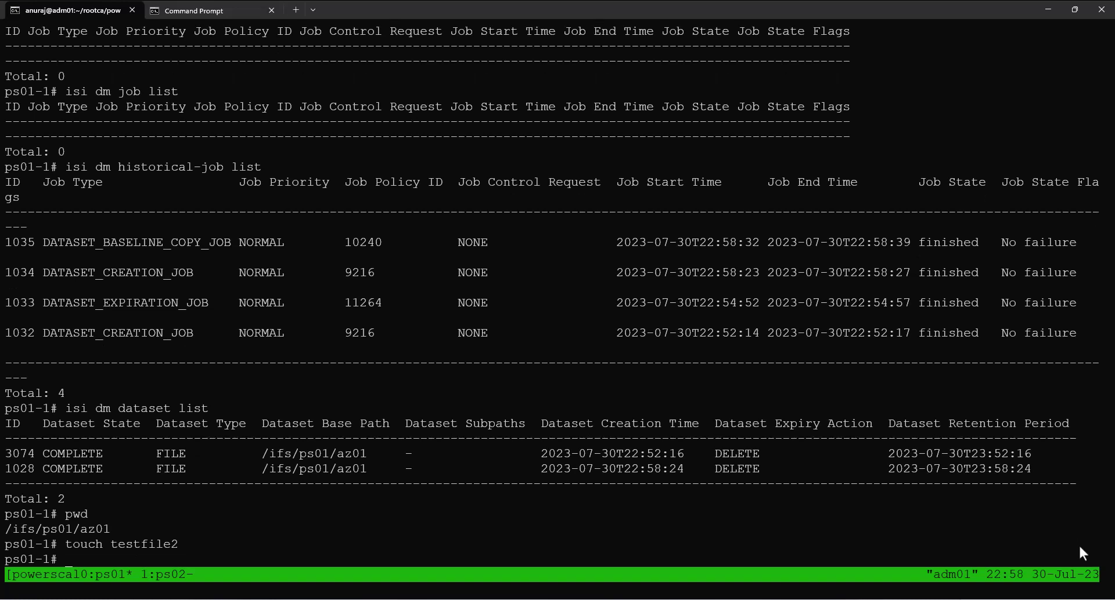
text(ls -l)
key(Return)
- Run policy 9216 immediately and check the historical jobs for the incremental copy
text(isi dm policies modify 9216 --run-now true)
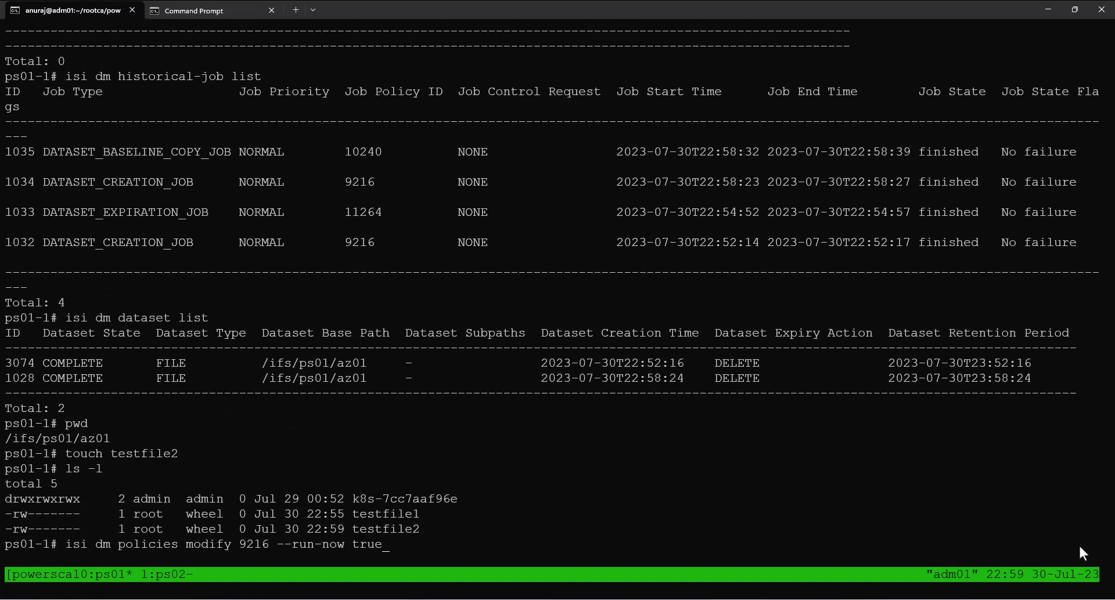
key(Return)
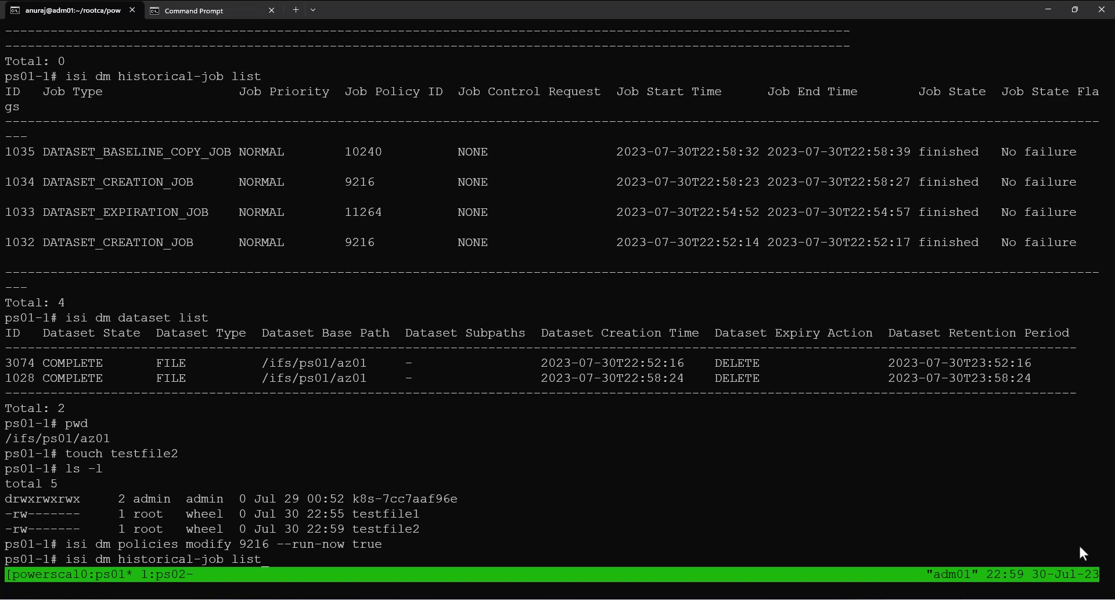
key(Return)
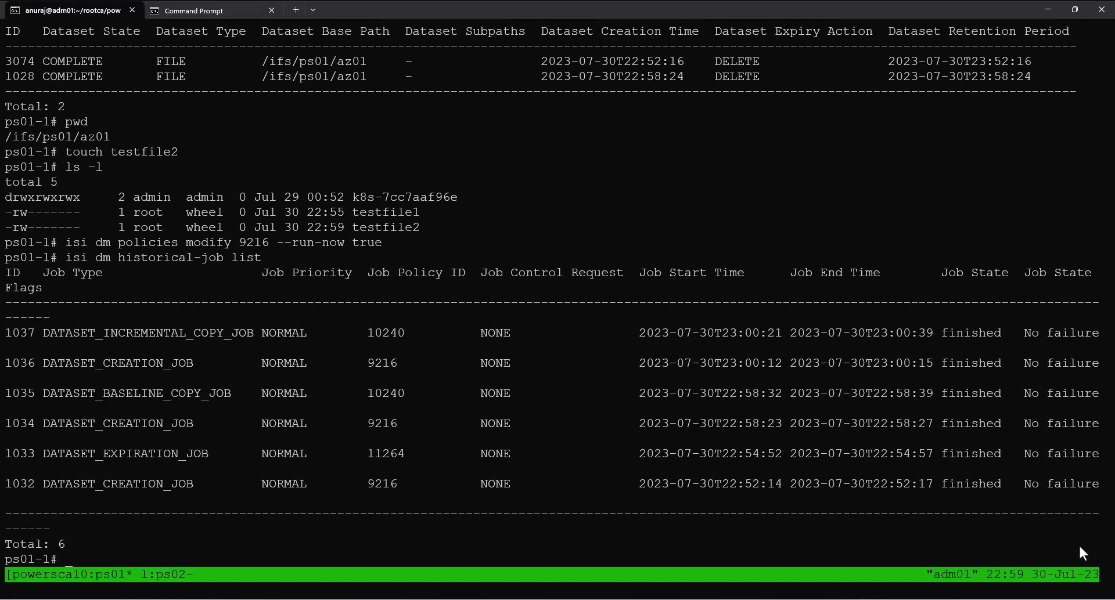
- On ps02, confirm testfile2 arrived beside testfile1 in the az01 folder
key(ctrl+b)
text(n)
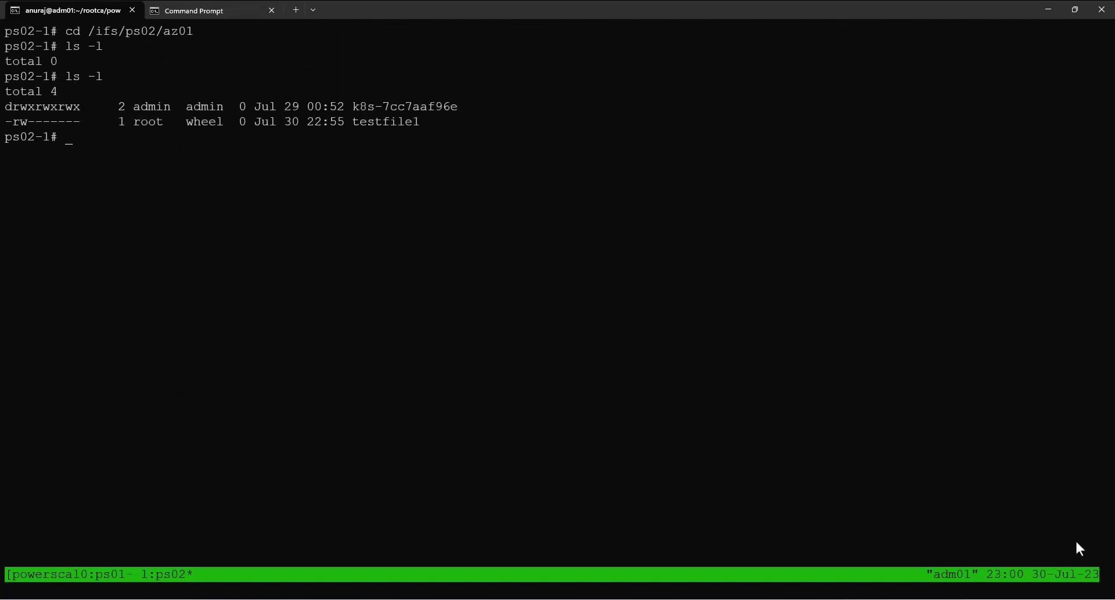
text(ls -l)
key(Return)
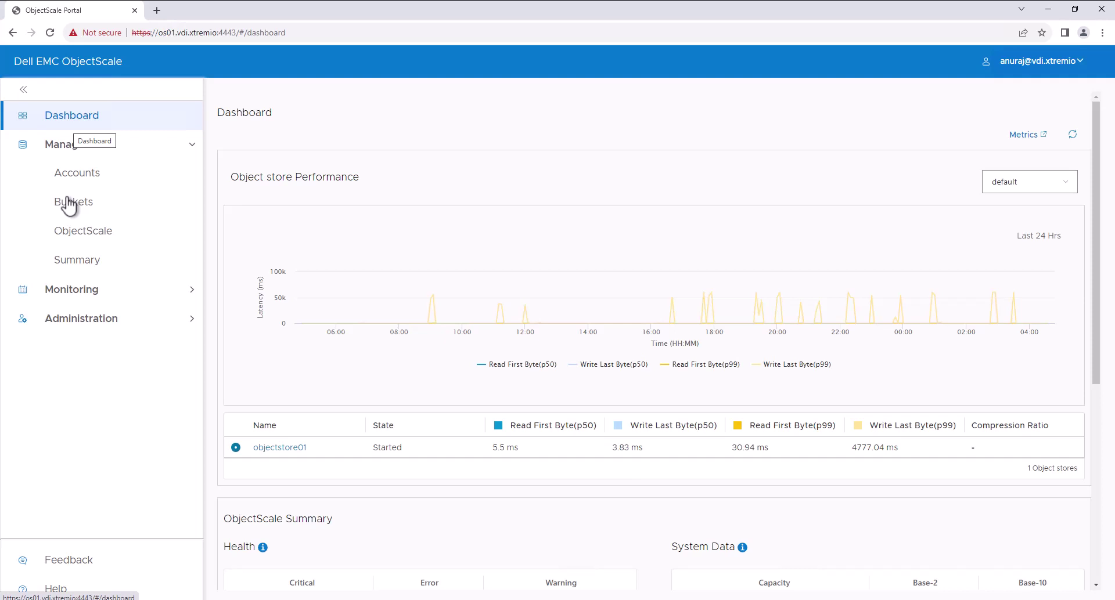
- In the ObjectScale Portal, show objectstore01's Accounts list
click(75, 234)
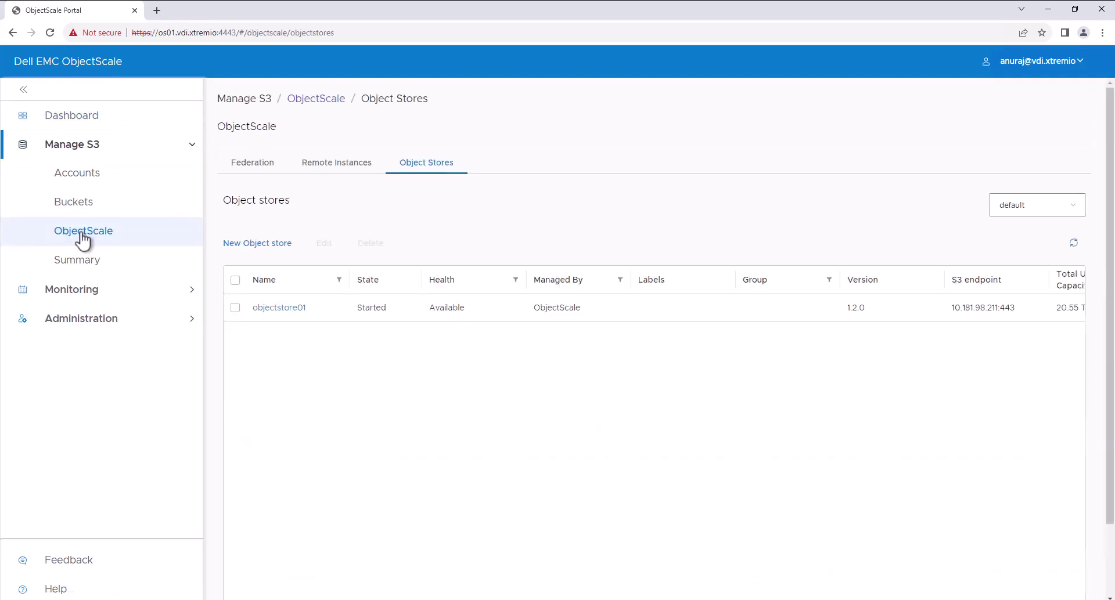
click(279, 308)
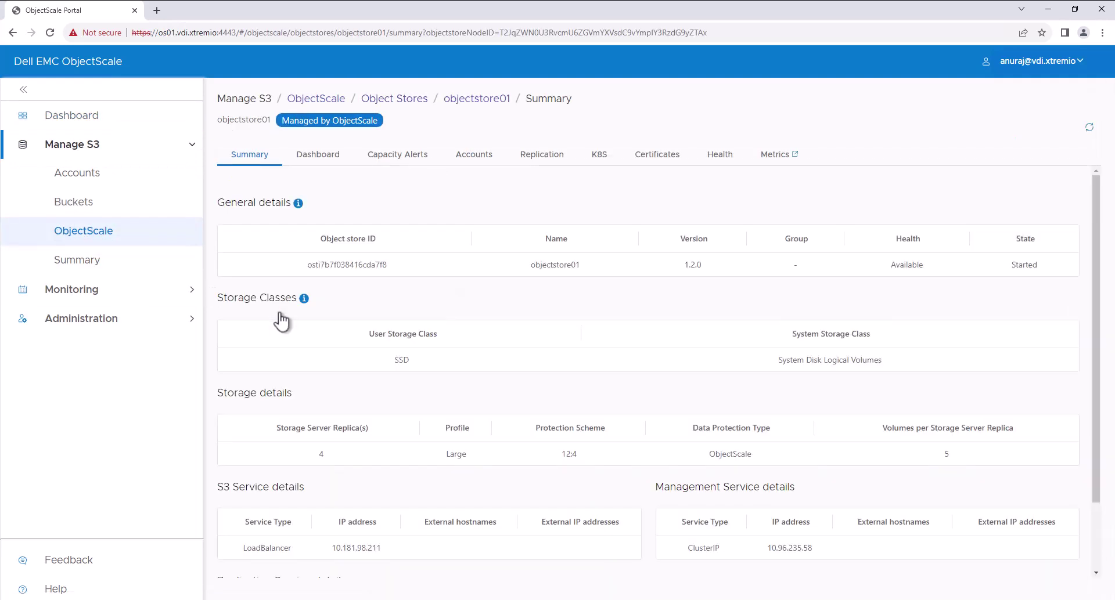
click(467, 158)
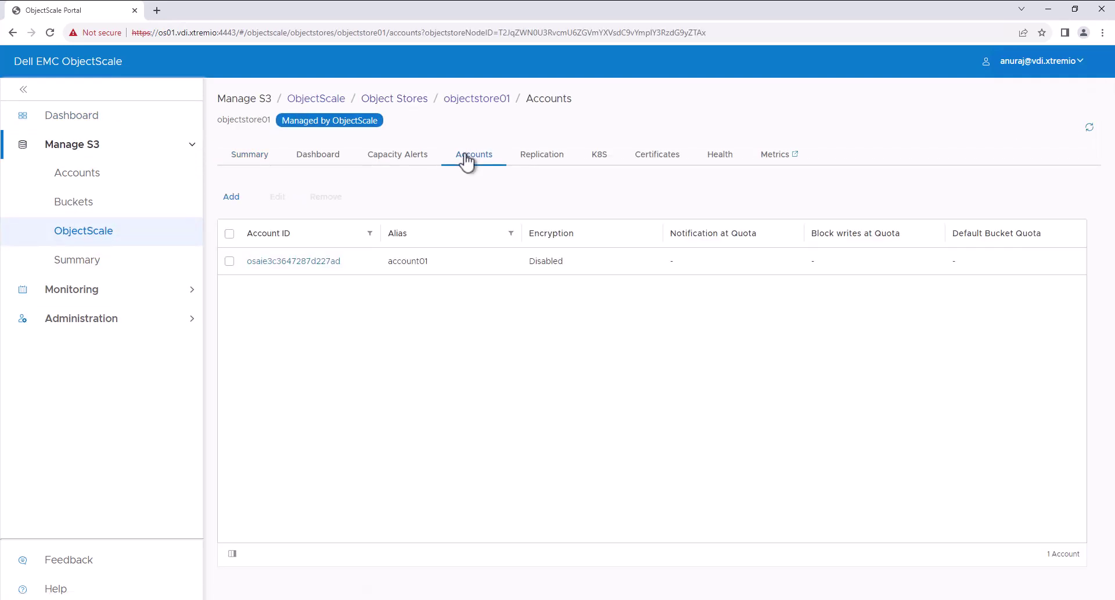
- Create bucket smartsync in the default namespace, accepting default policy, controls and event rules
click(73, 201)
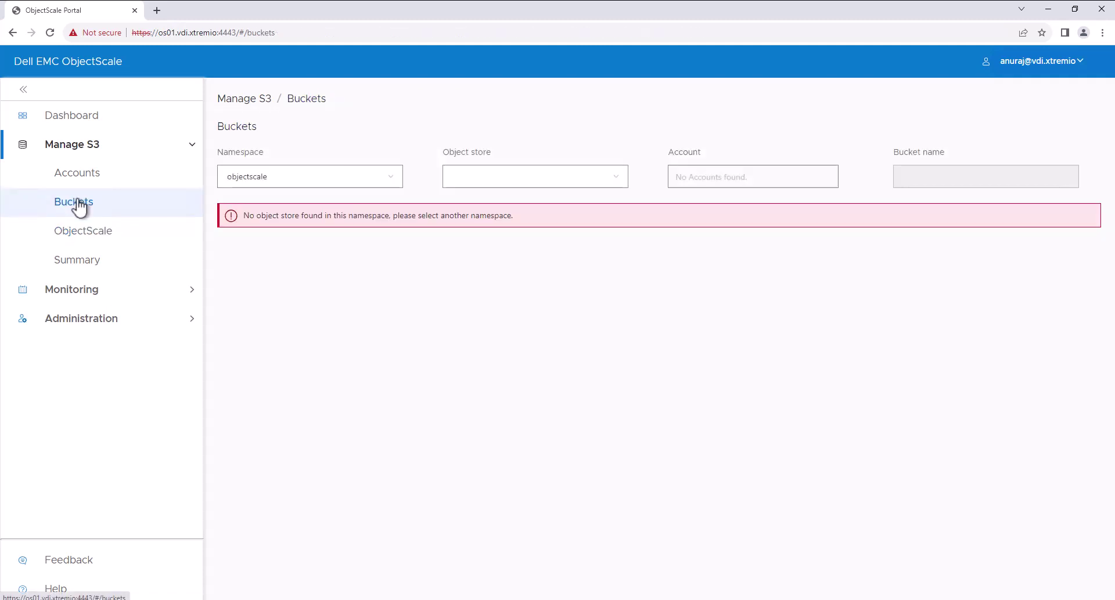
click(321, 180)
click(269, 232)
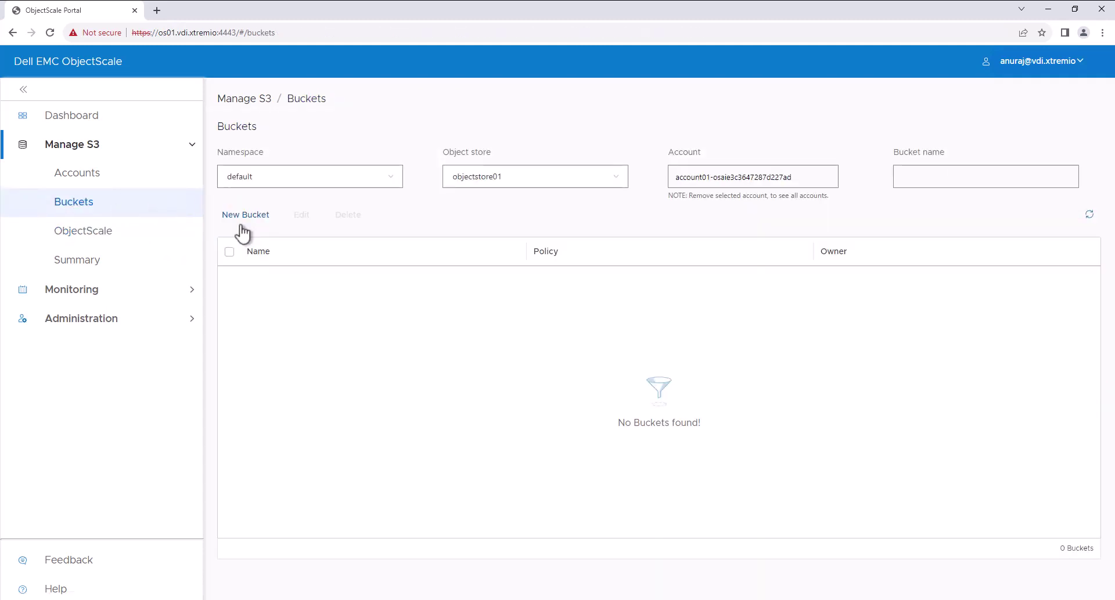
click(245, 216)
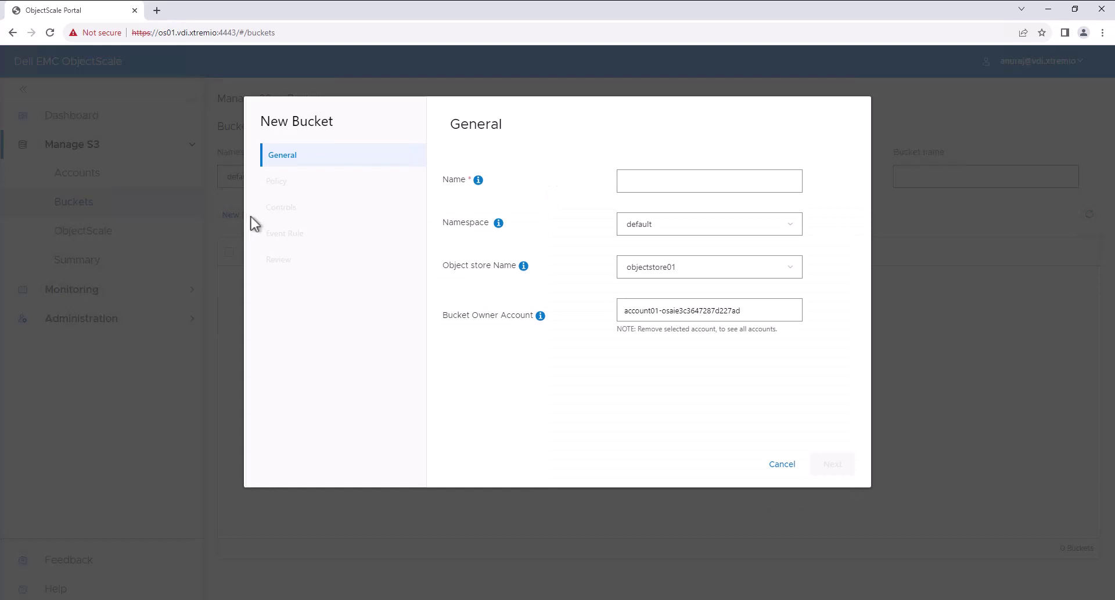
click(684, 185)
text(smartsync)
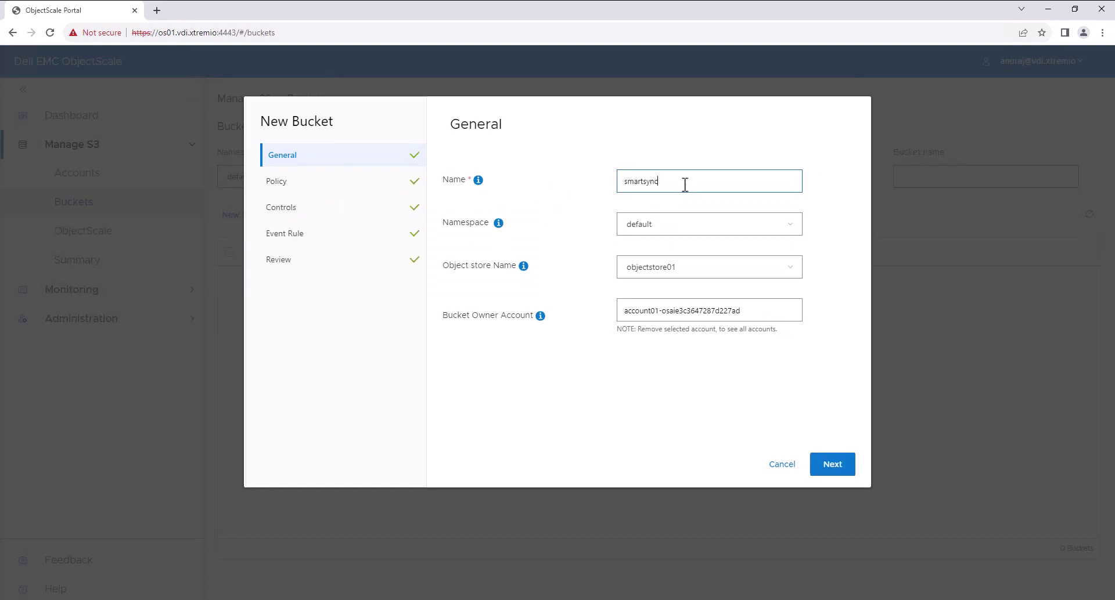
click(827, 468)
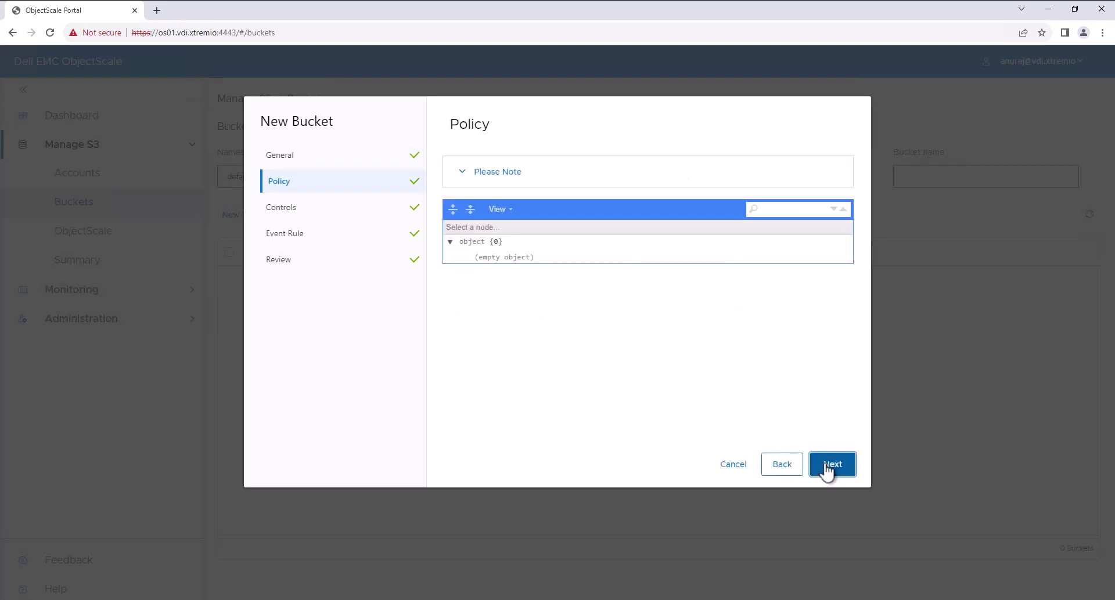
click(827, 470)
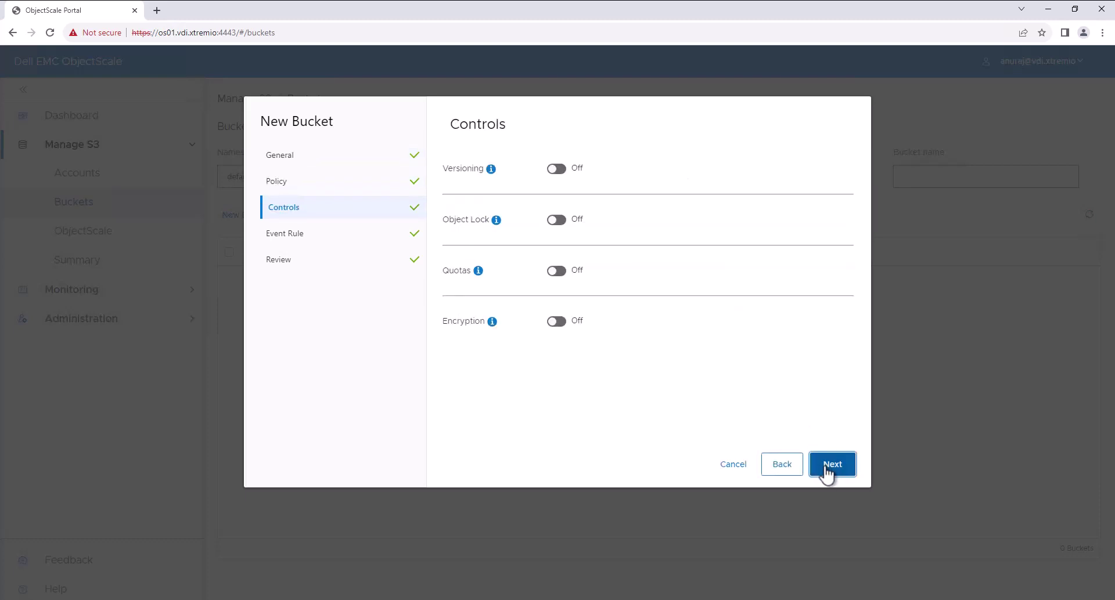
click(826, 469)
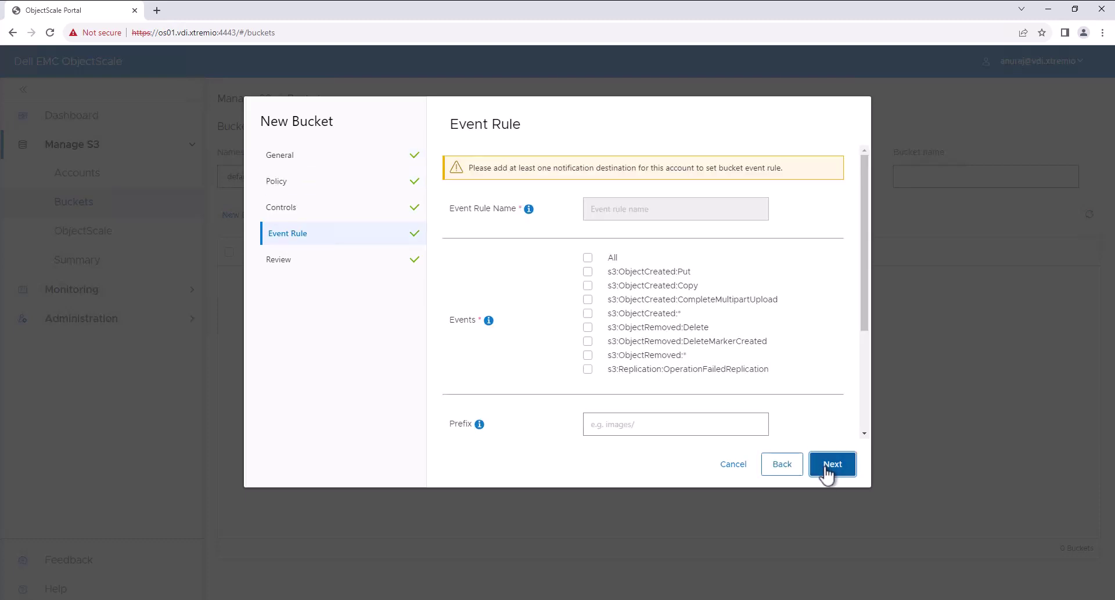
click(827, 471)
click(826, 472)
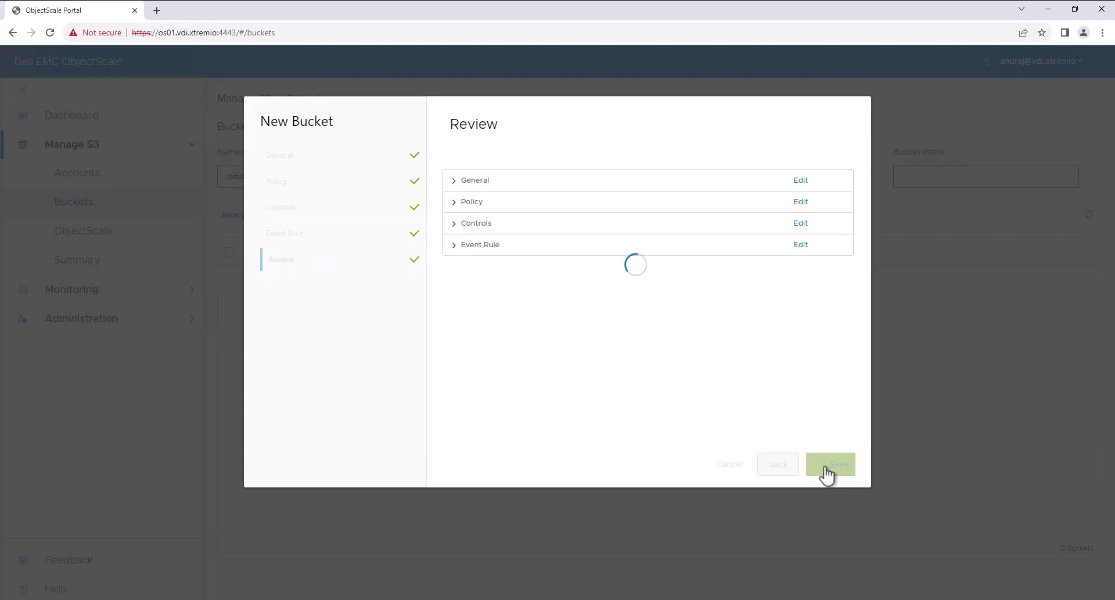
click(1090, 215)
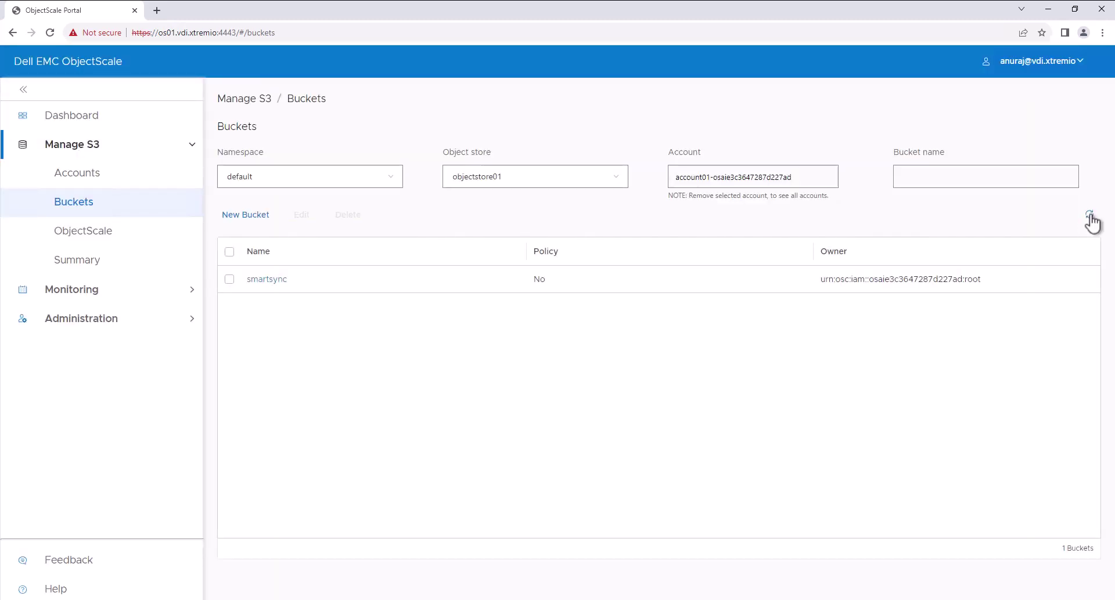
- Start a new user named smartsync-user under account01 and verify the name
click(76, 173)
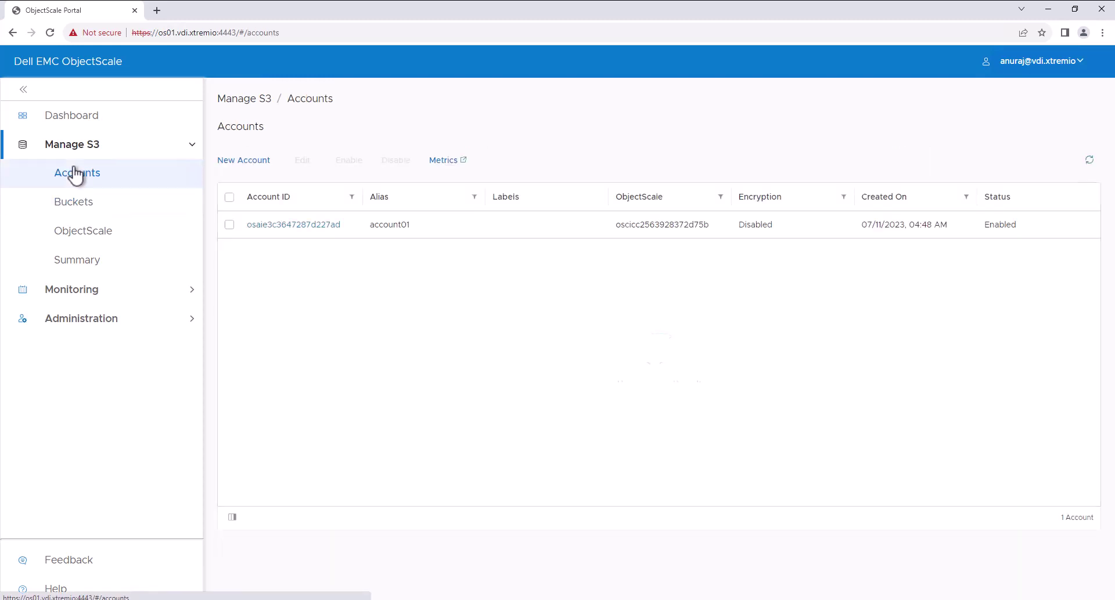
click(289, 225)
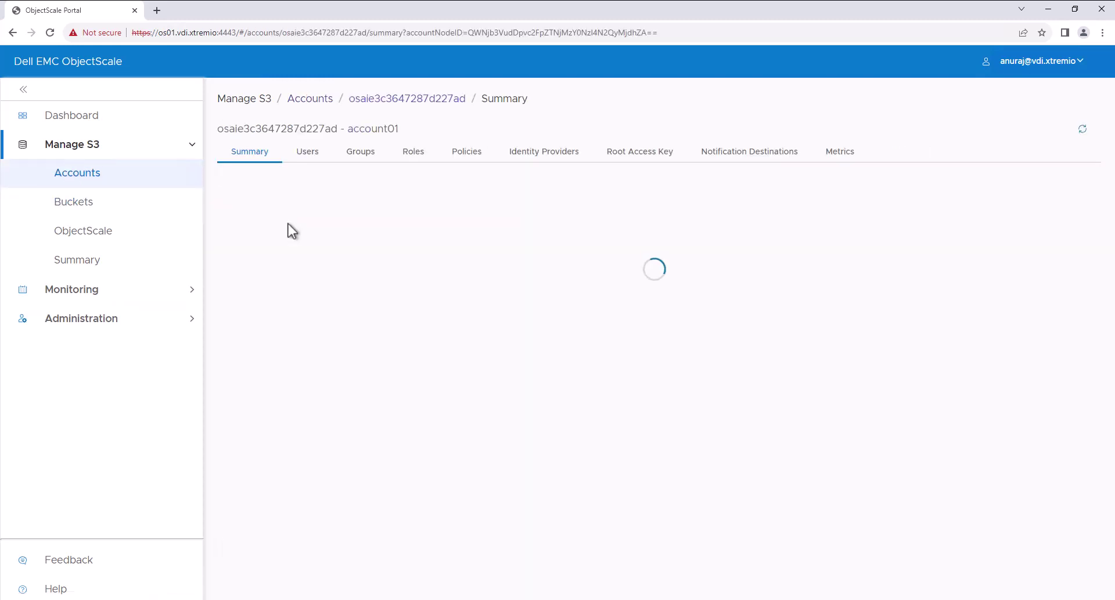
click(318, 157)
click(242, 184)
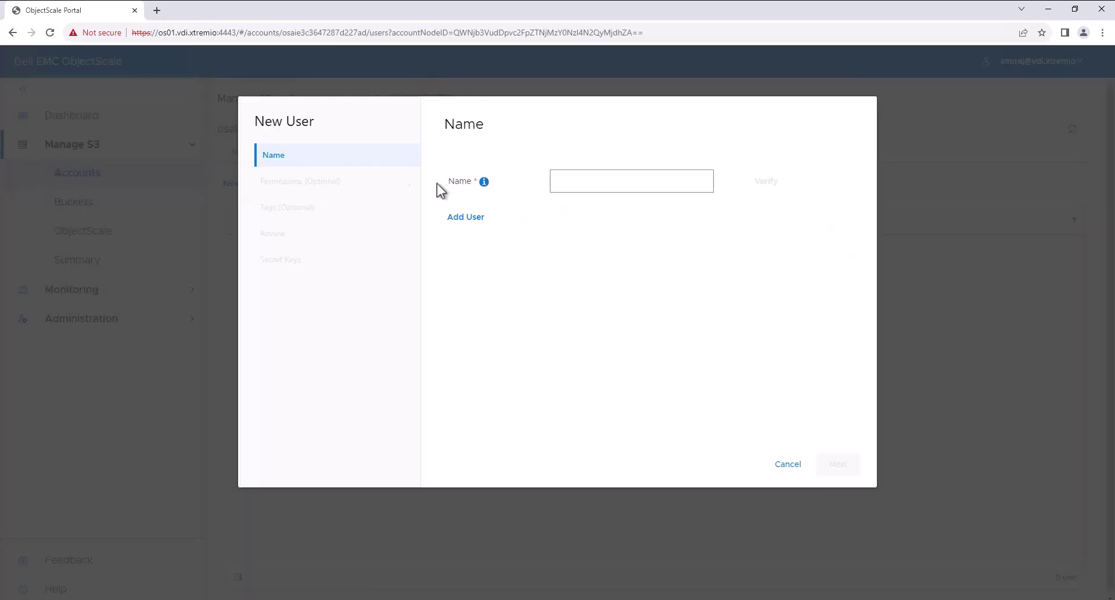
click(572, 183)
text(smartsync-user)
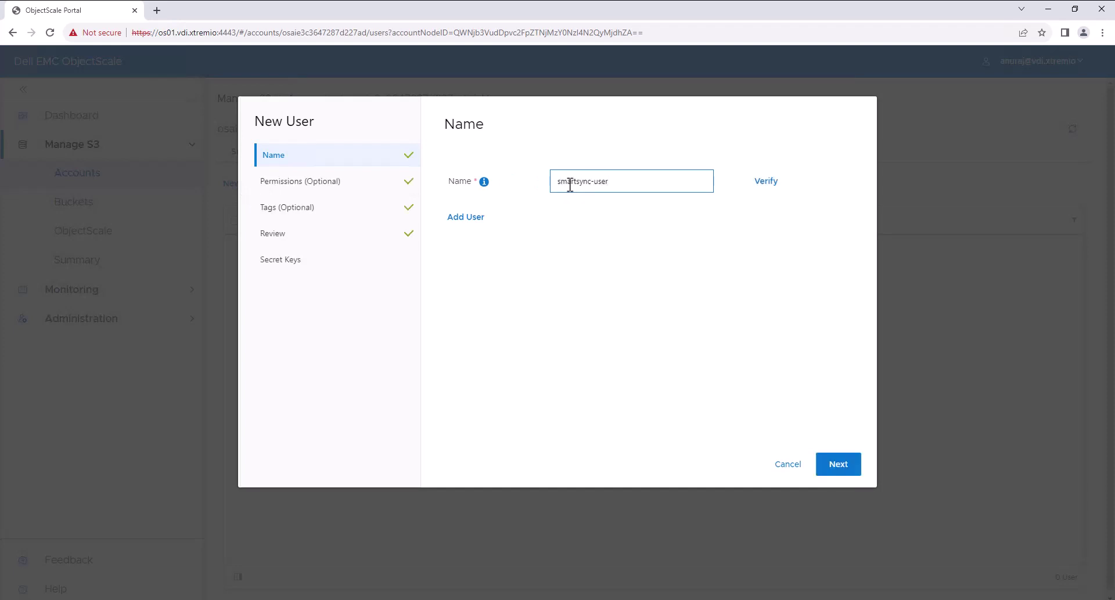
click(766, 185)
- Grant smartsync-user the OSCS3FullAccess policy and create the user
click(843, 468)
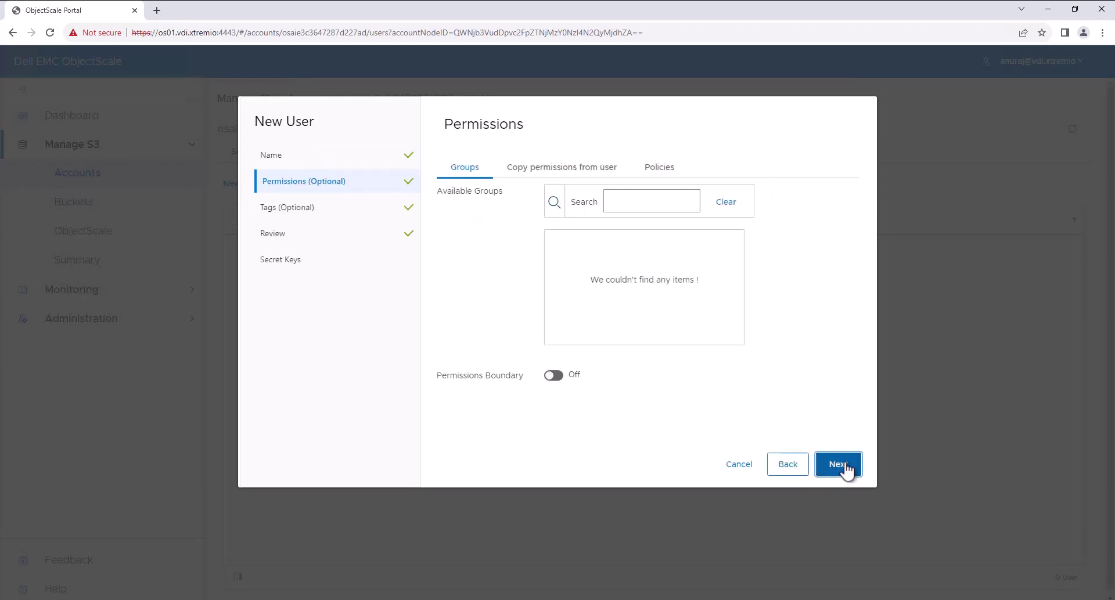
click(652, 167)
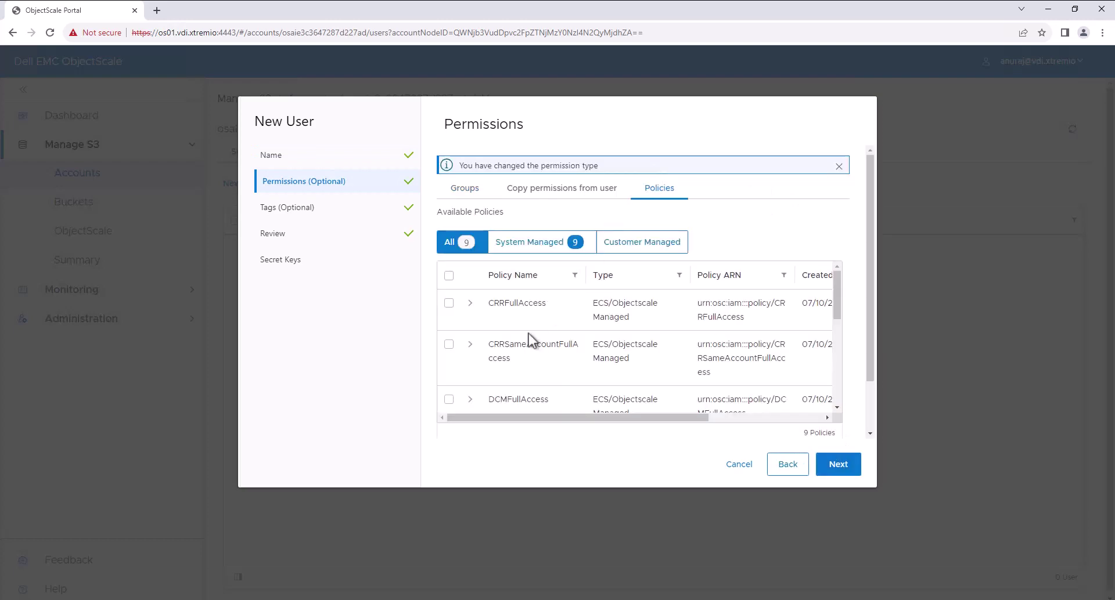
scroll(529, 335, down, 5)
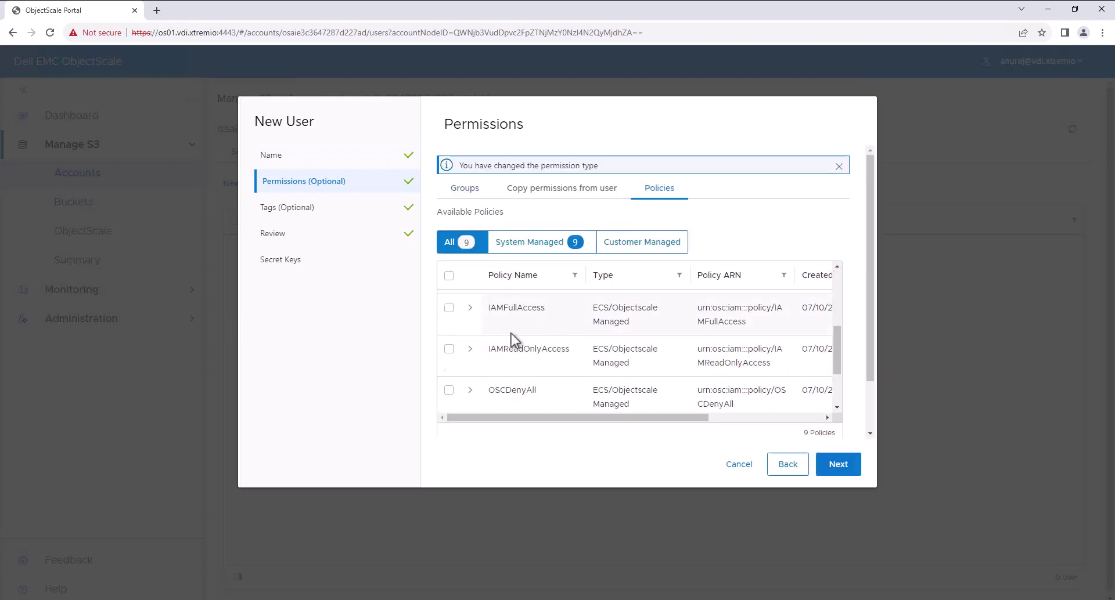
scroll(511, 334, down, 2)
click(449, 344)
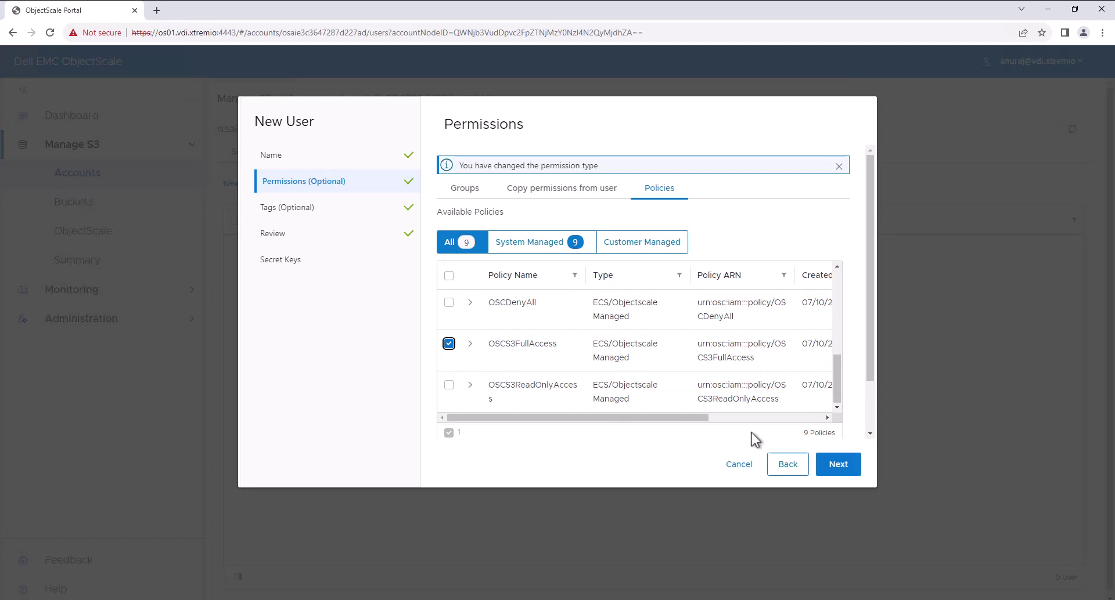
click(837, 465)
click(838, 464)
click(838, 464)
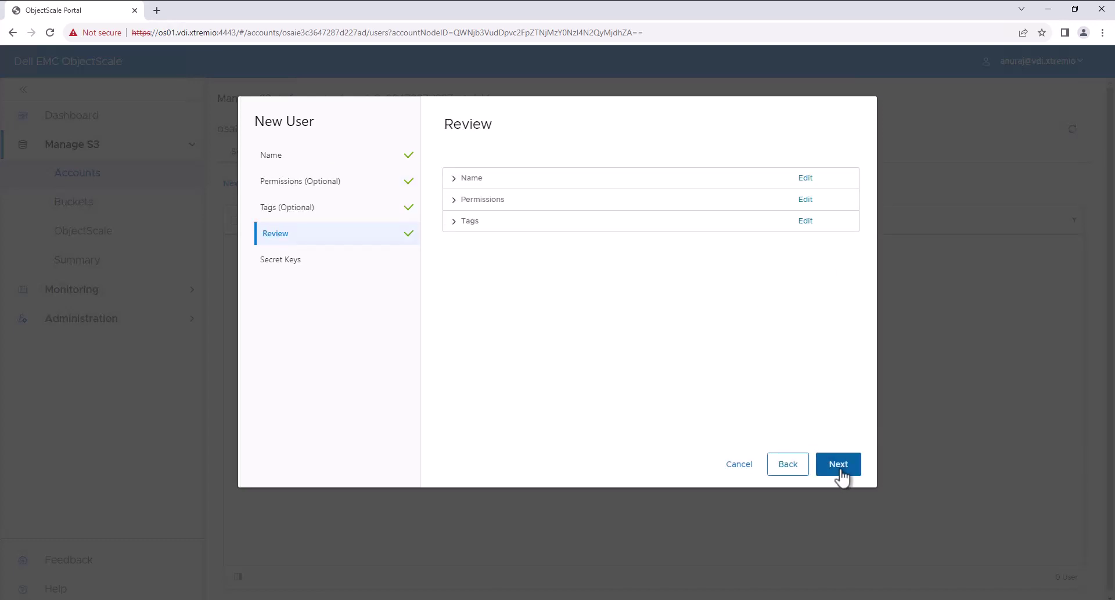
click(838, 464)
- Download smartsync-user's access keys and save them as UserAccessKeys.csv
click(455, 271)
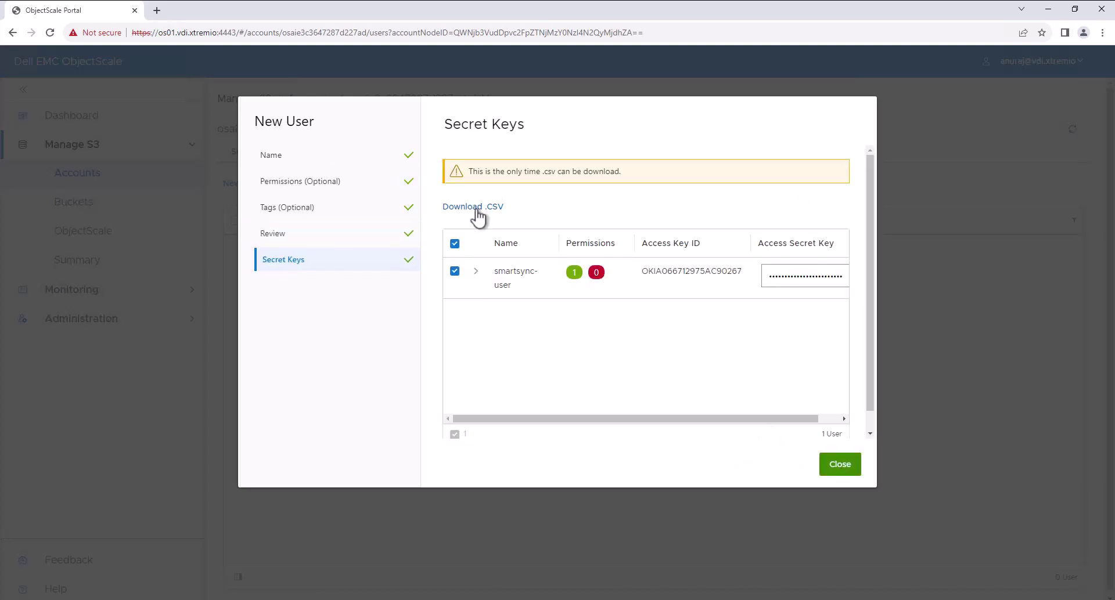
click(477, 211)
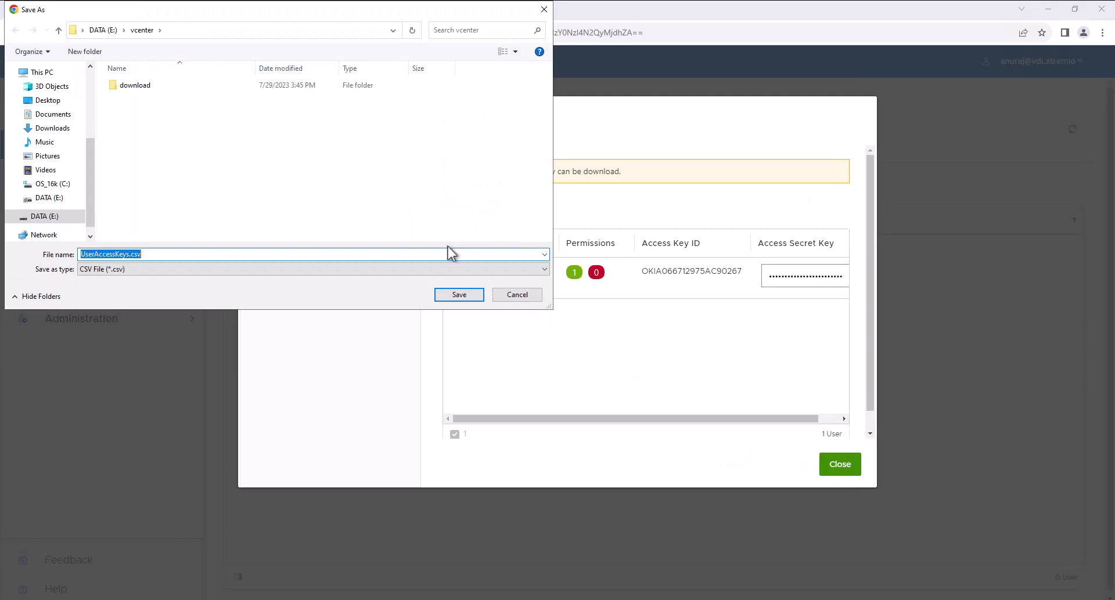
click(460, 295)
click(841, 452)
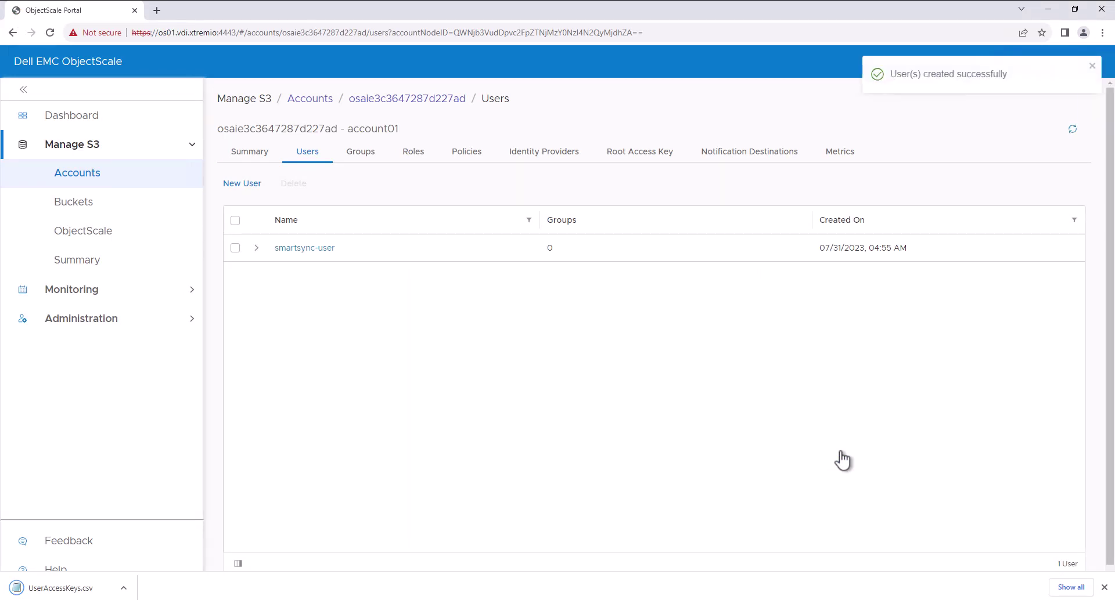
key(alt+Tab)
text(isi dm account list)
key(Return)
key(ctrl+v)
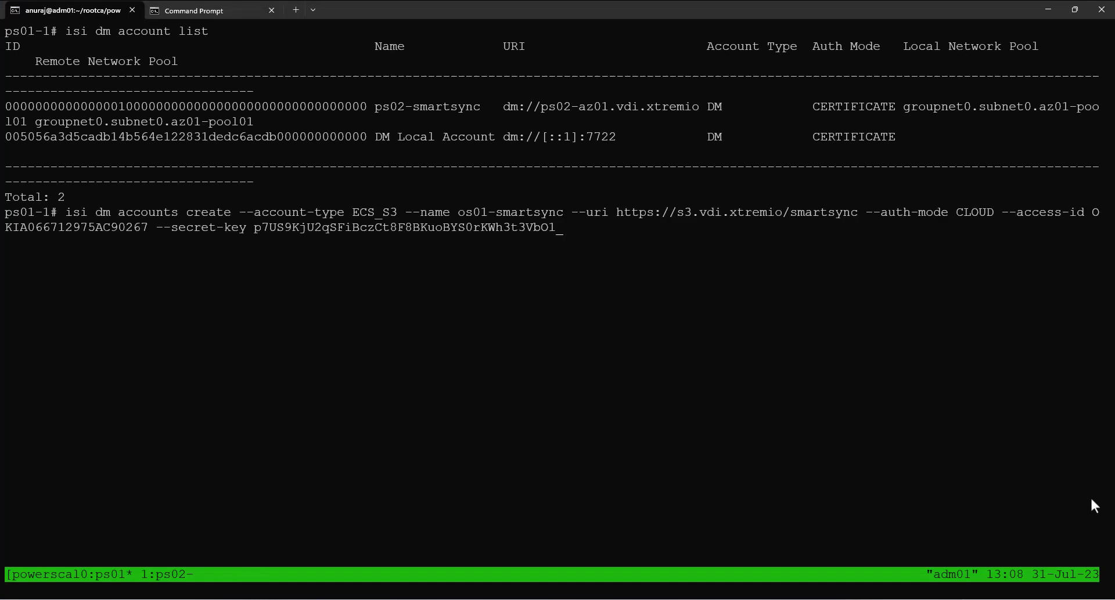
key(Return)
- Confirm os01-smartsync among three accounts, copy its account ID, and list the policies
text(isi dm account list)
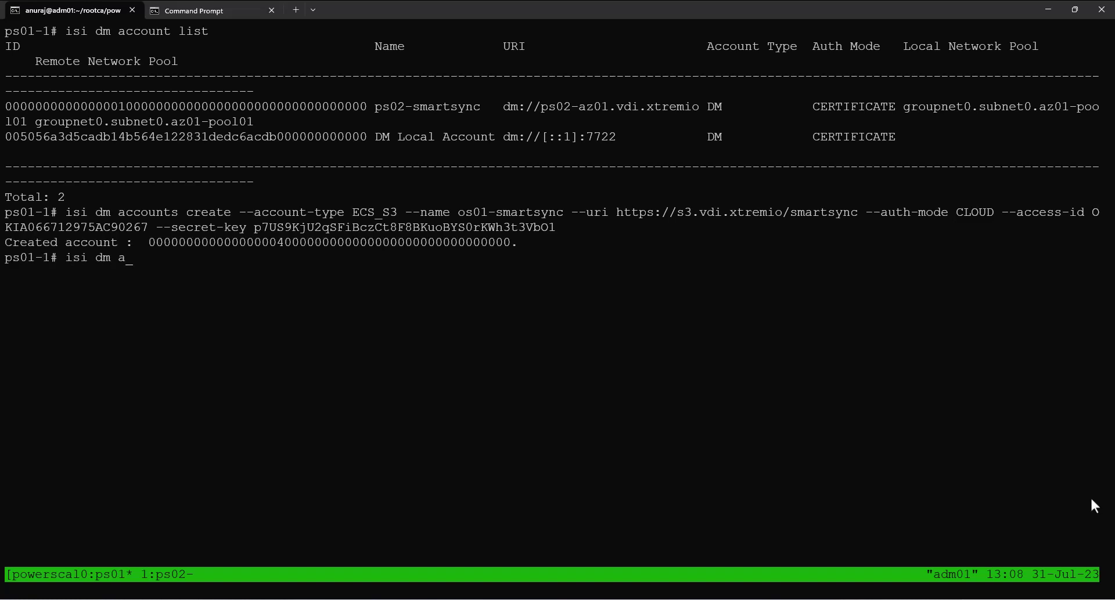
key(Return)
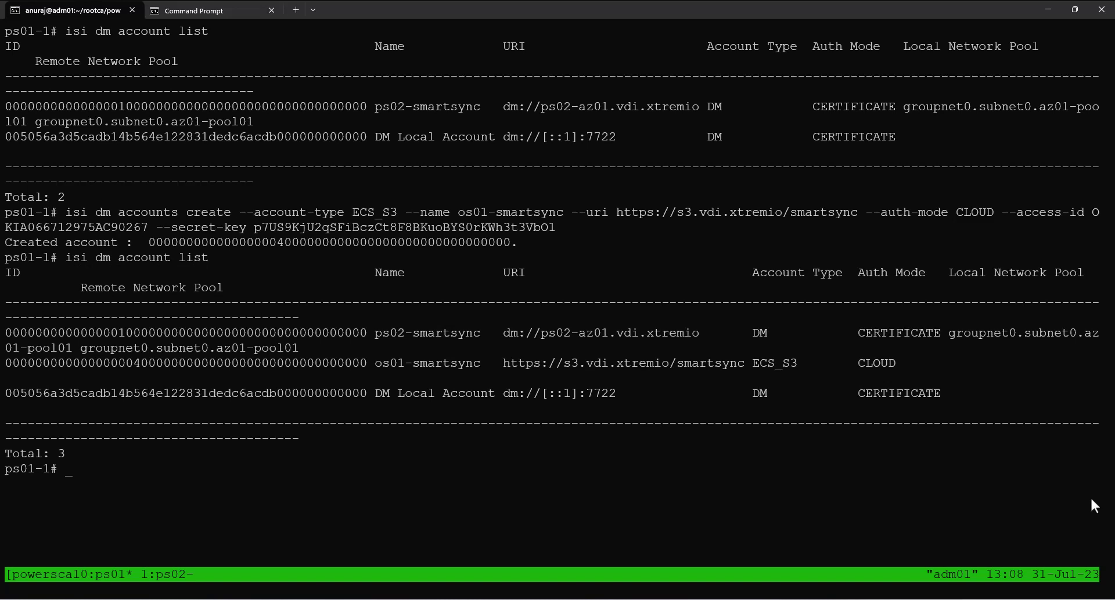
drag(8, 358, 364, 361)
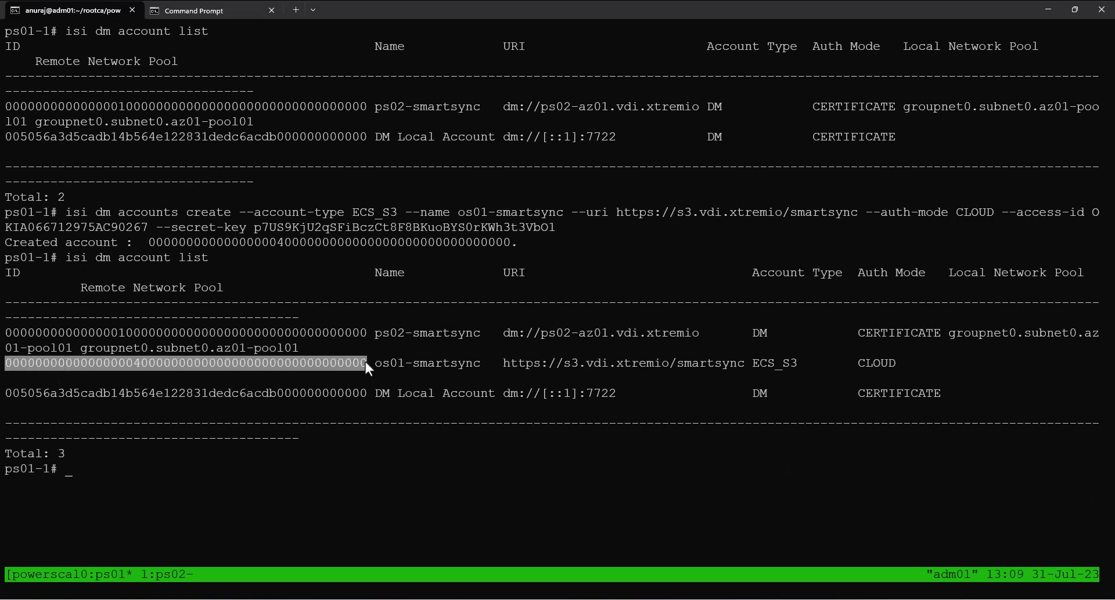
key(ctrl+c)
text(isi dm policies list)
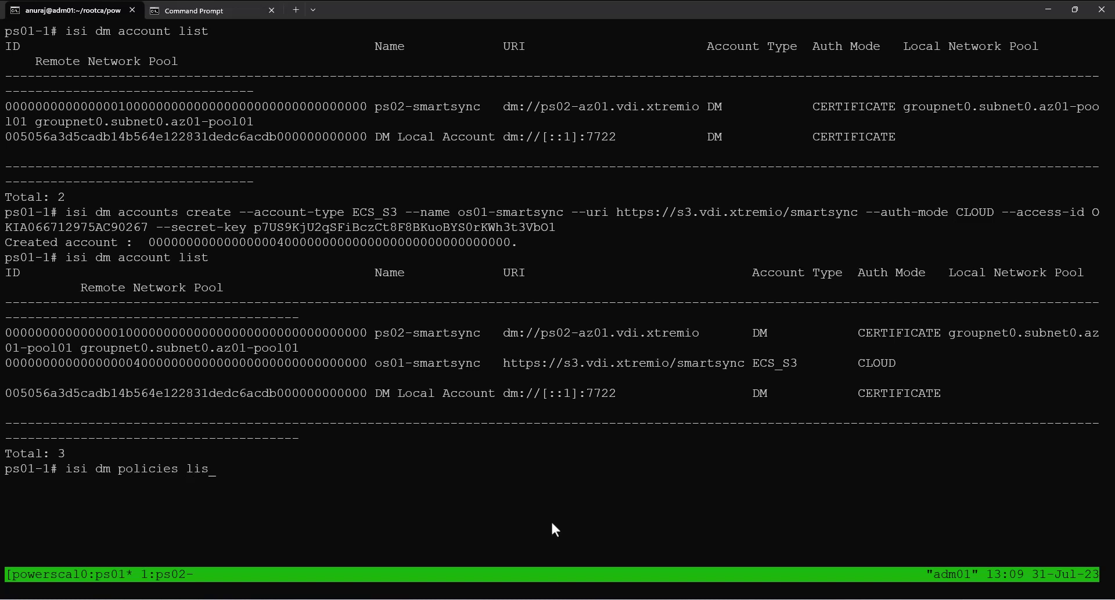
key(Return)
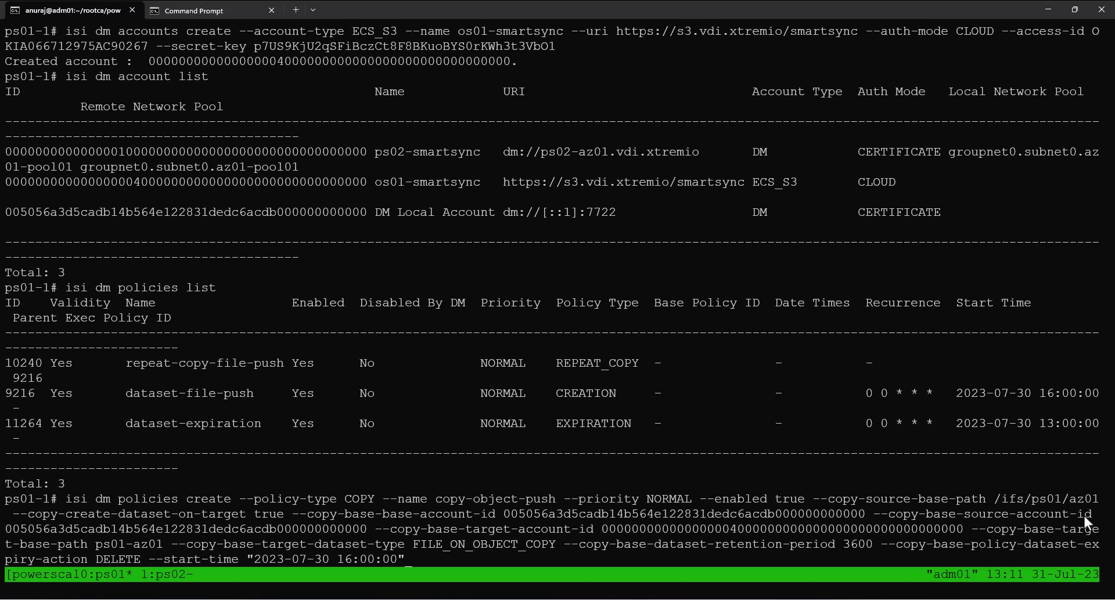
- Create COPY policy copy-object-push and confirm it listed as ID 12288 among four policies
key(Return)
key(ctrl+l)
text(isi dm polici)
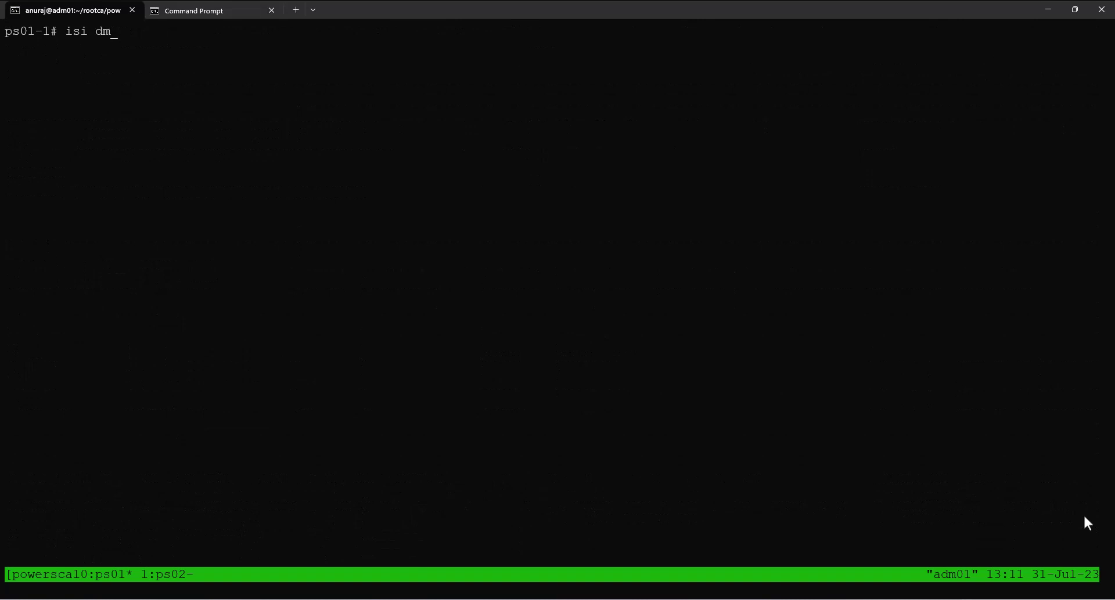
text(es list)
key(Return)
- Check that baseline copy job 1041 finished with no failure
text(isi dm )
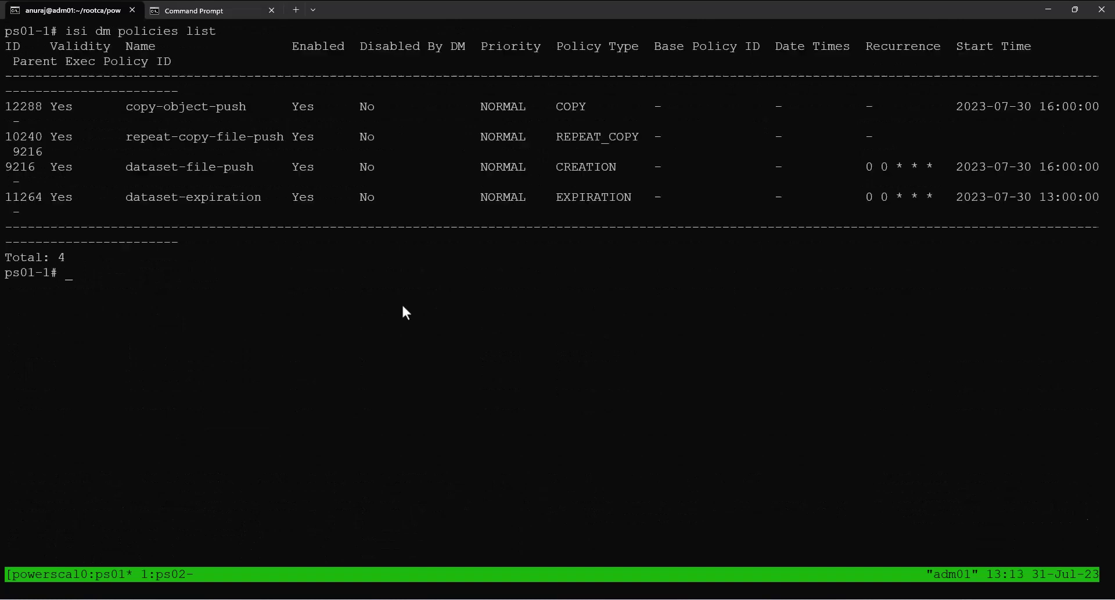
text(historical-job list)
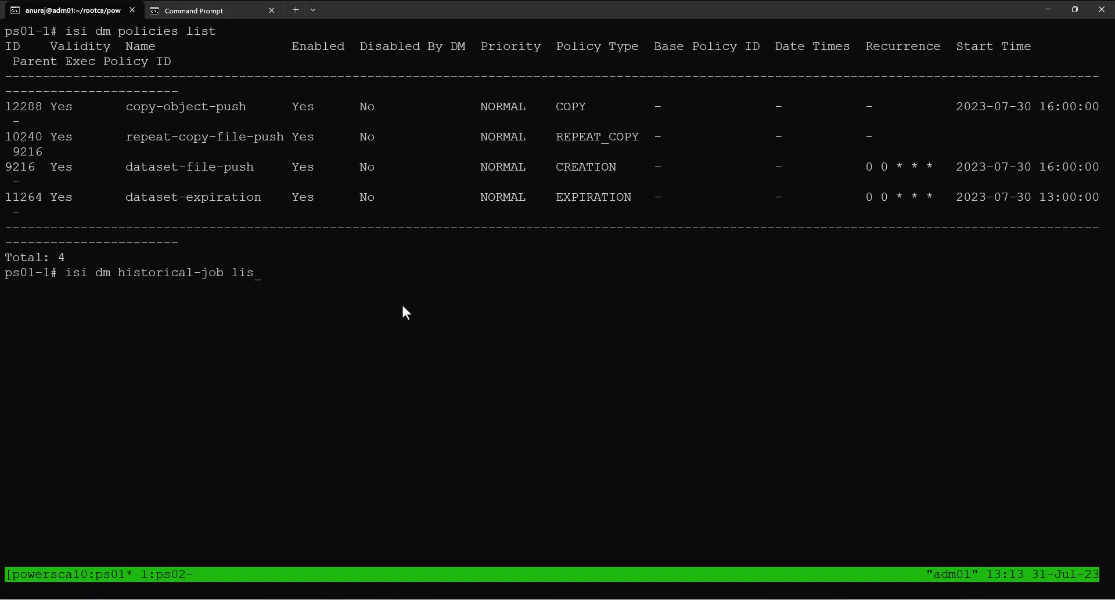
key(Return)
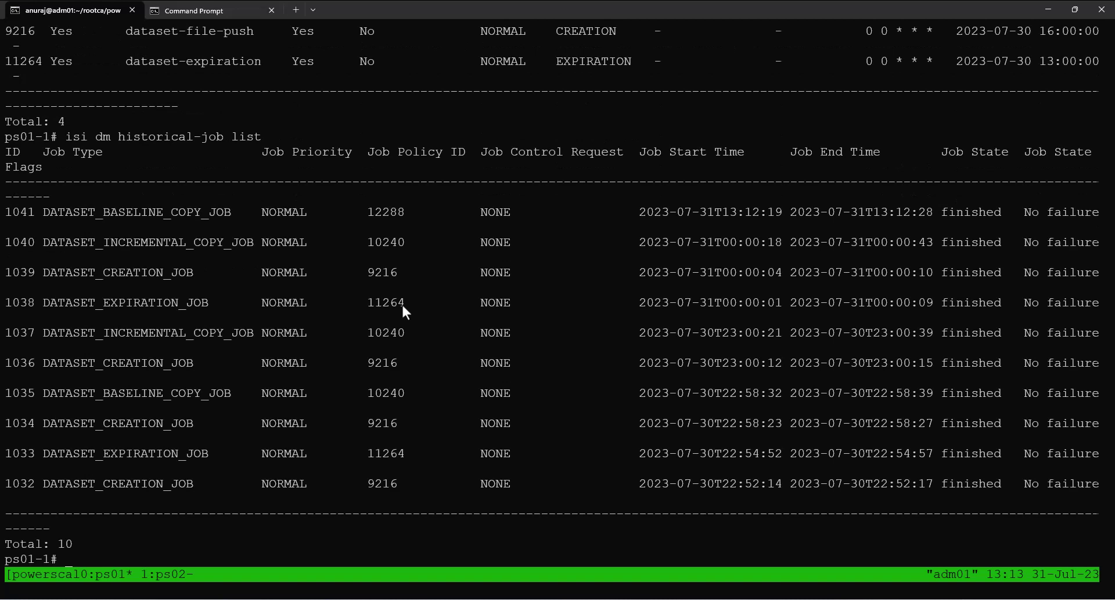
key(ctrl+l)
text(ls -l /ifs/ps01/az01)
- List /ifs/ps01/az01, then refresh S3 Browser's buckets and open smartsync's ps01-az01 folder
key(Return)
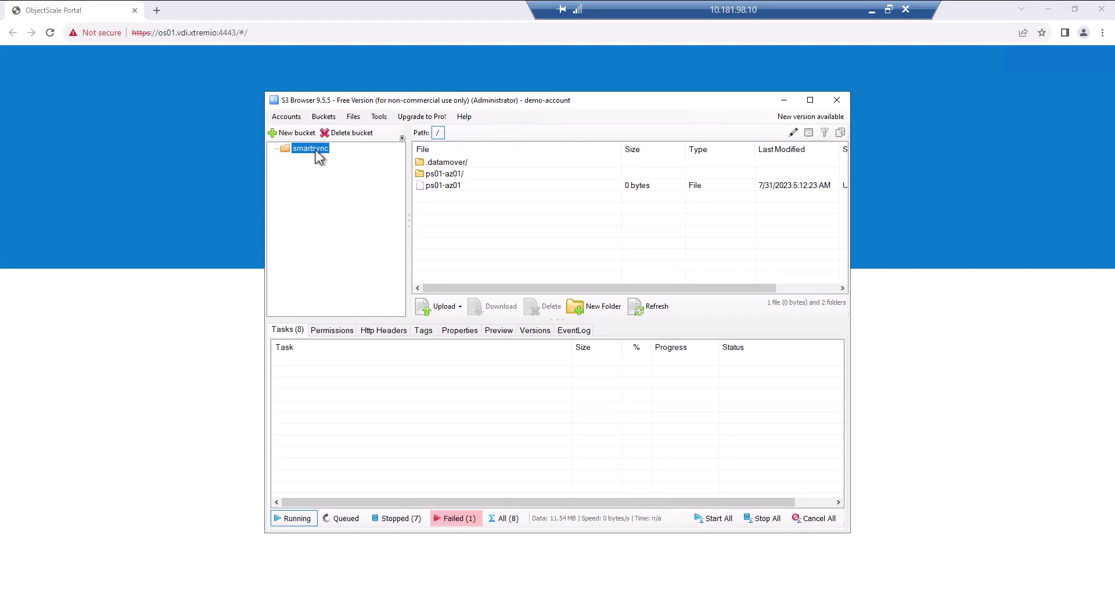
right_click(315, 152)
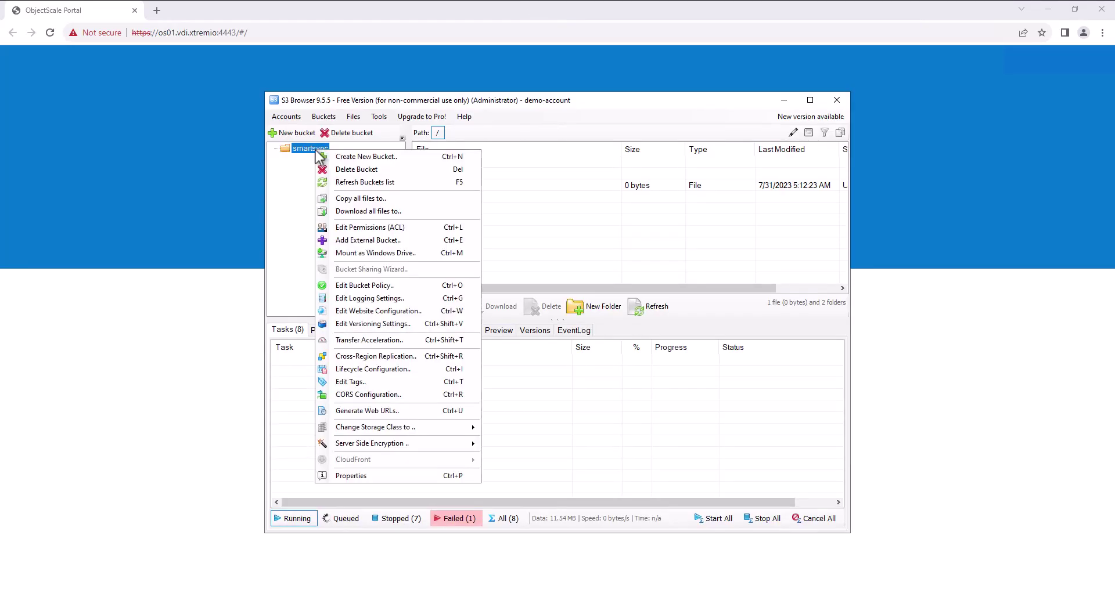
click(349, 182)
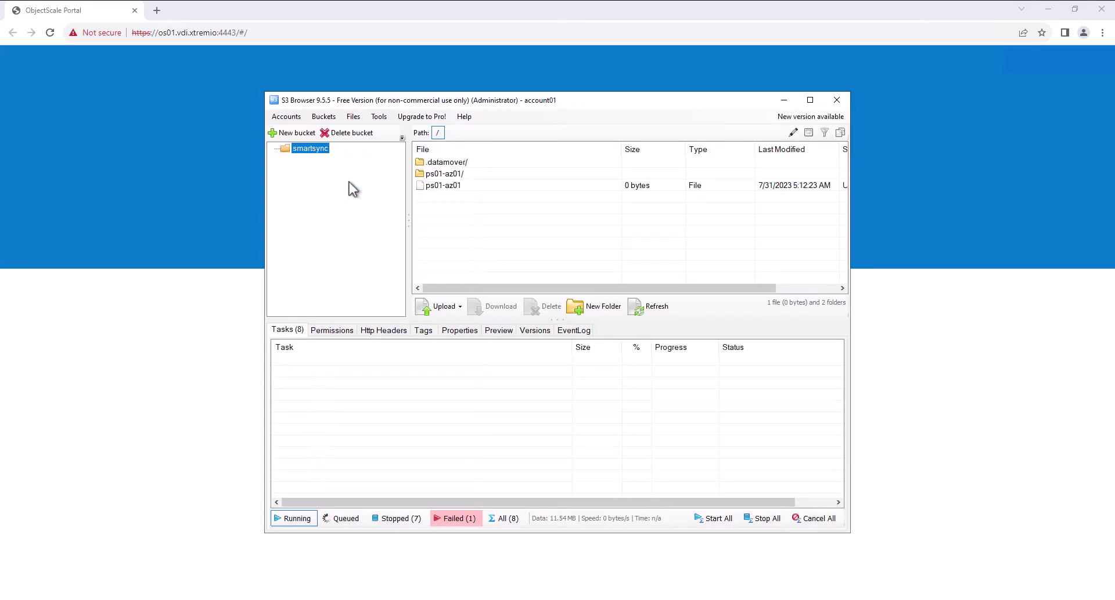
double_click(454, 178)
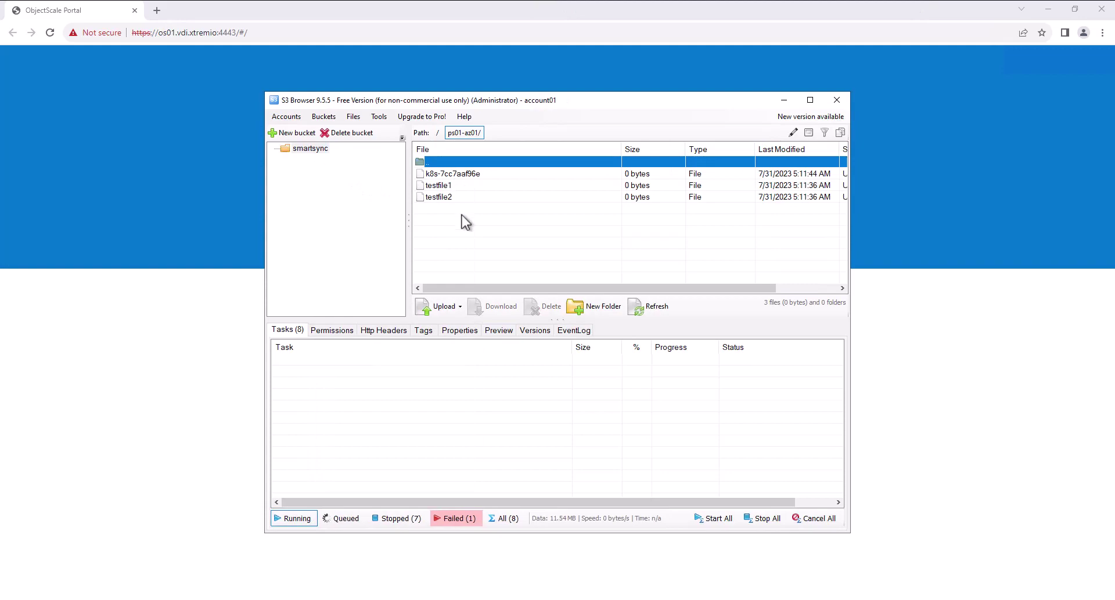